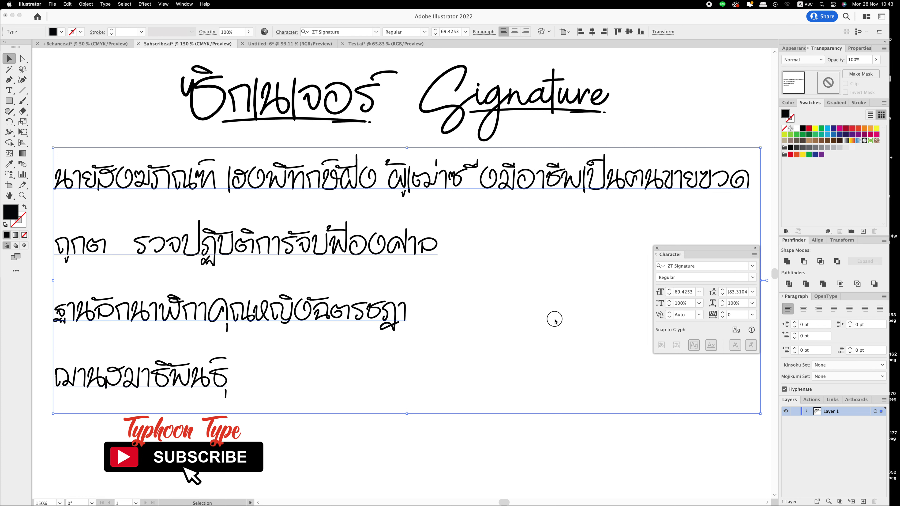
- Inspect the font on the Thai paragraph and reselect its text frame
click(706, 266)
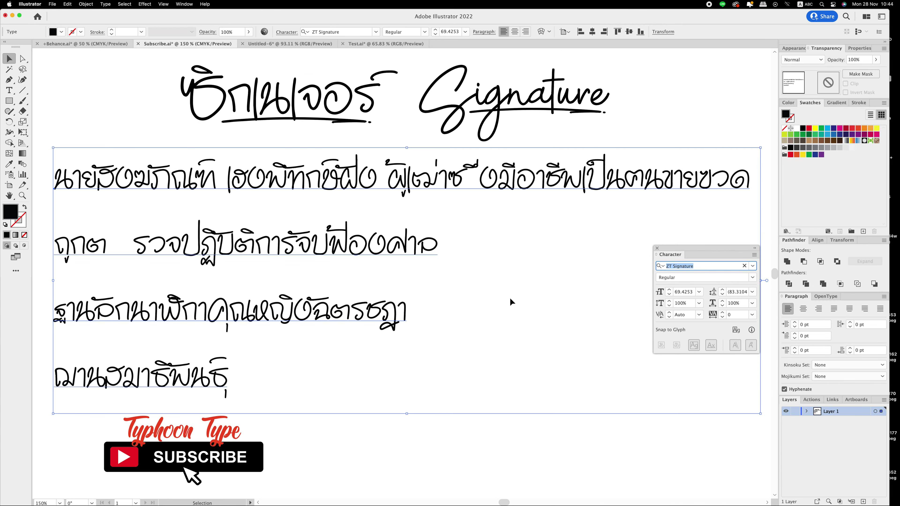
click(510, 298)
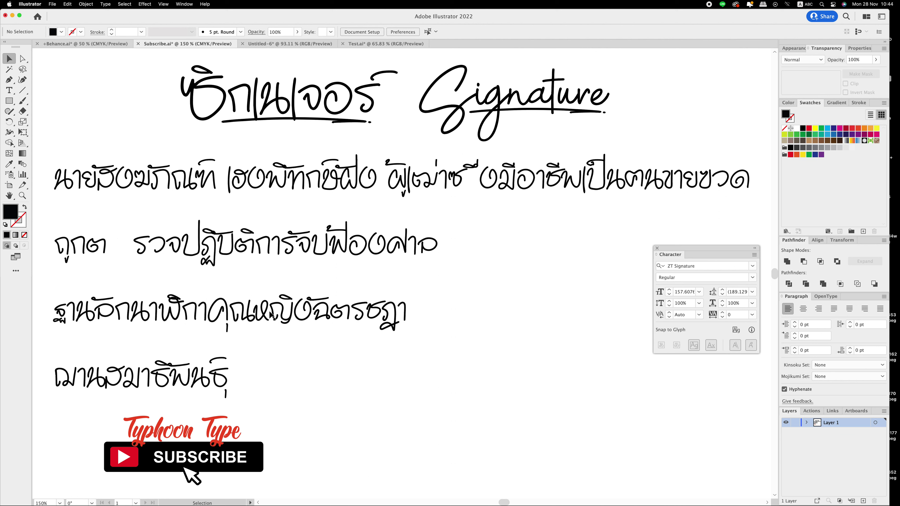
click(212, 245)
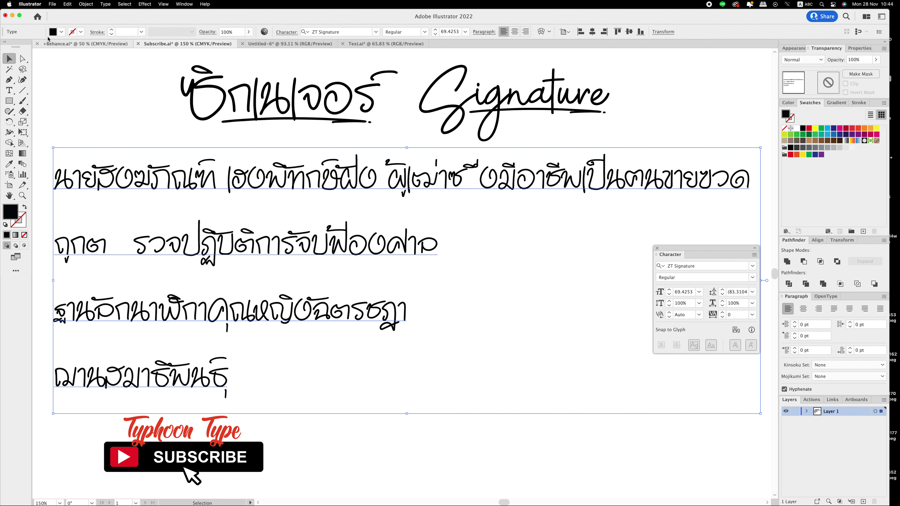
- Turn on Show Indic Options and turn off Show East Asian Options in Type preferences
click(32, 4)
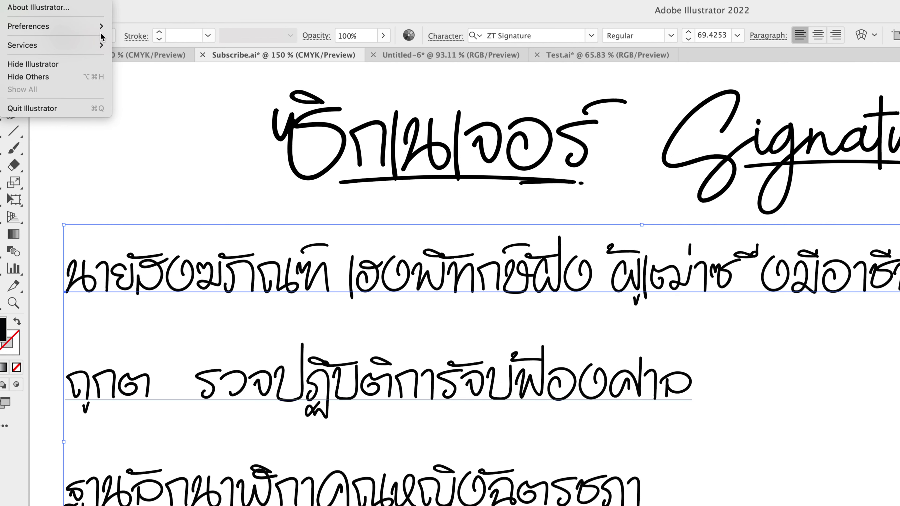
click(137, 53)
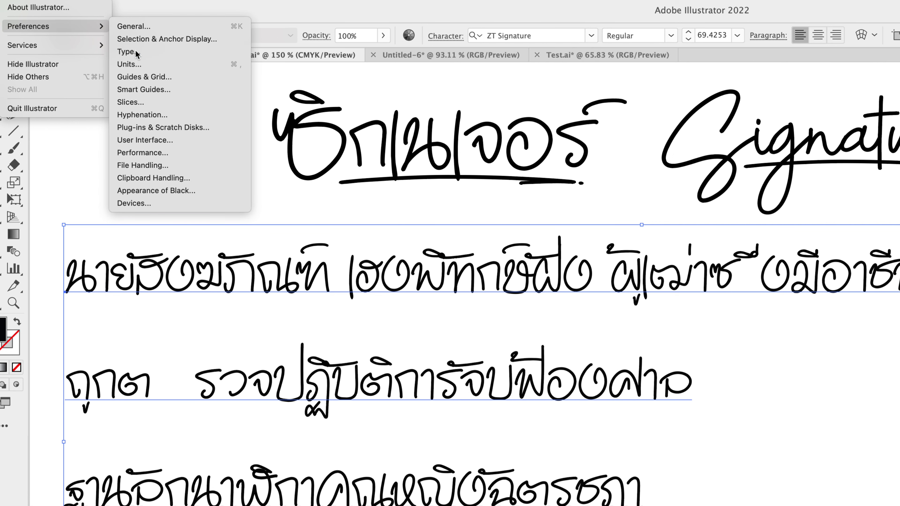
click(294, 296)
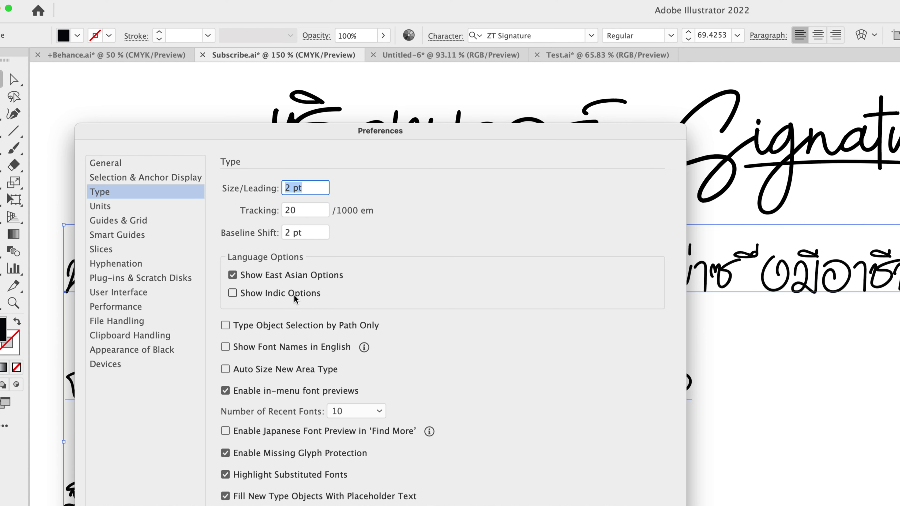
click(262, 276)
click(233, 294)
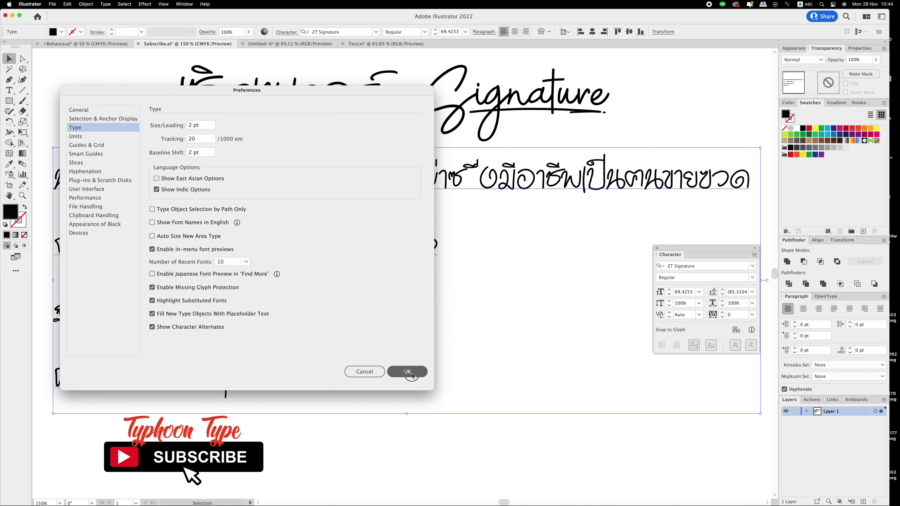
click(405, 370)
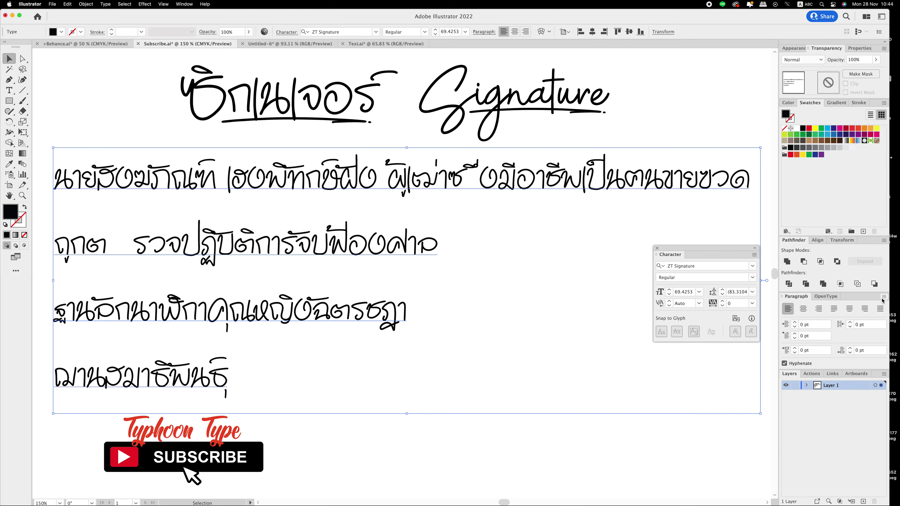
- Switch the Thai paragraph to the Middle Eastern & South Asian Single-line Composer
click(882, 295)
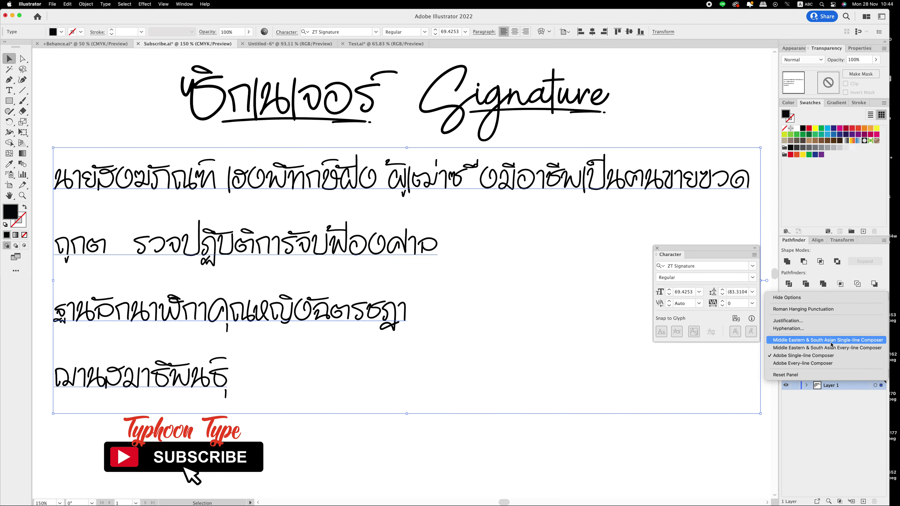
click(831, 340)
click(480, 306)
click(202, 298)
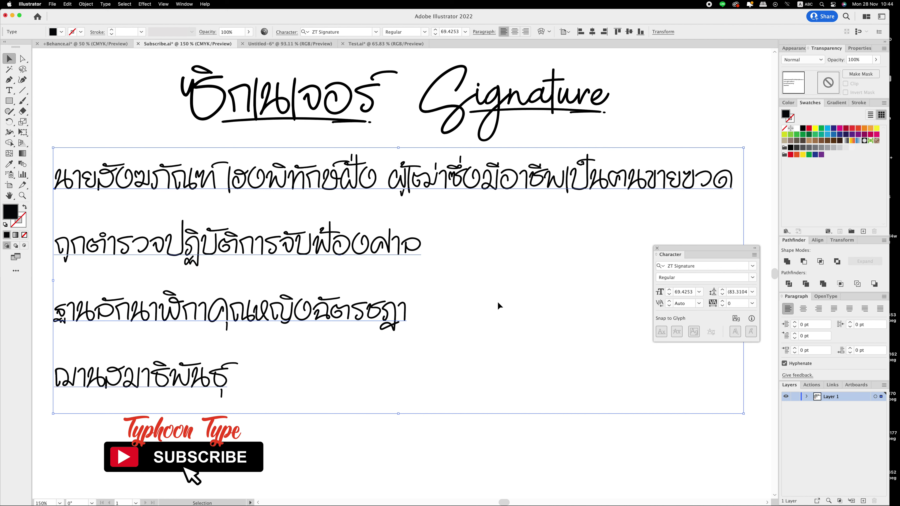
click(536, 320)
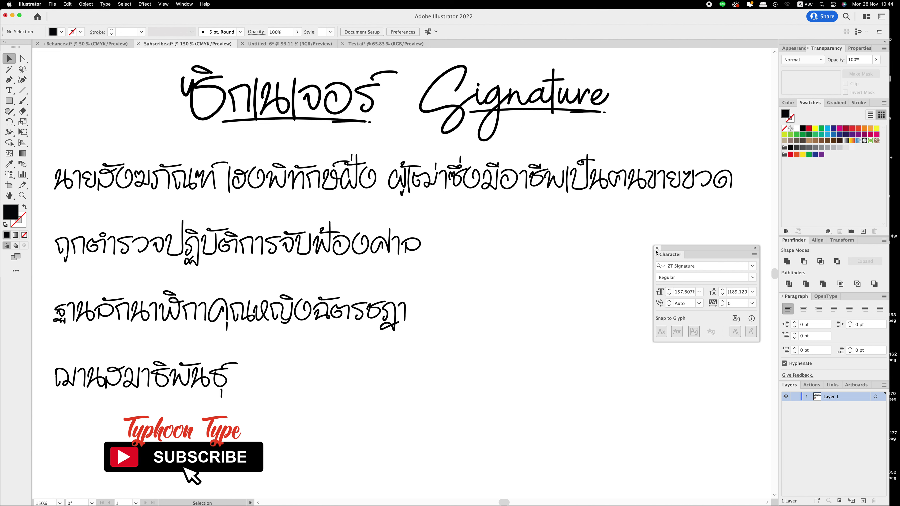
- Select and delete the Thai paragraph text frame
click(656, 248)
click(419, 188)
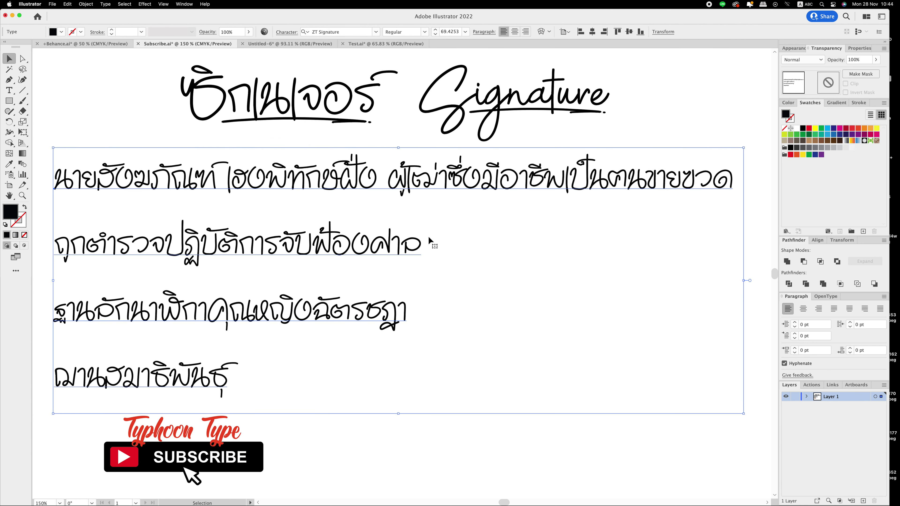
key(Delete)
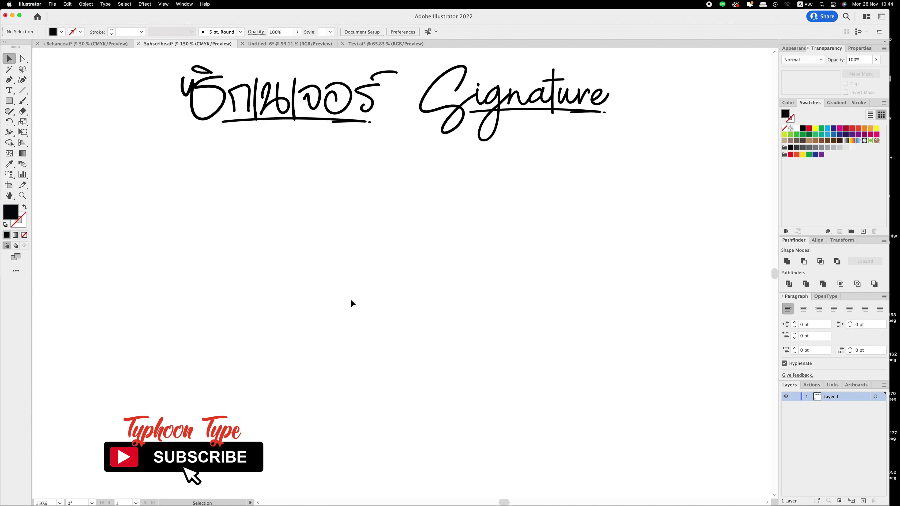
- Place a new text object below the title, shrink it, and clear its Lorem ipsum placeholder
key(t)
click(190, 248)
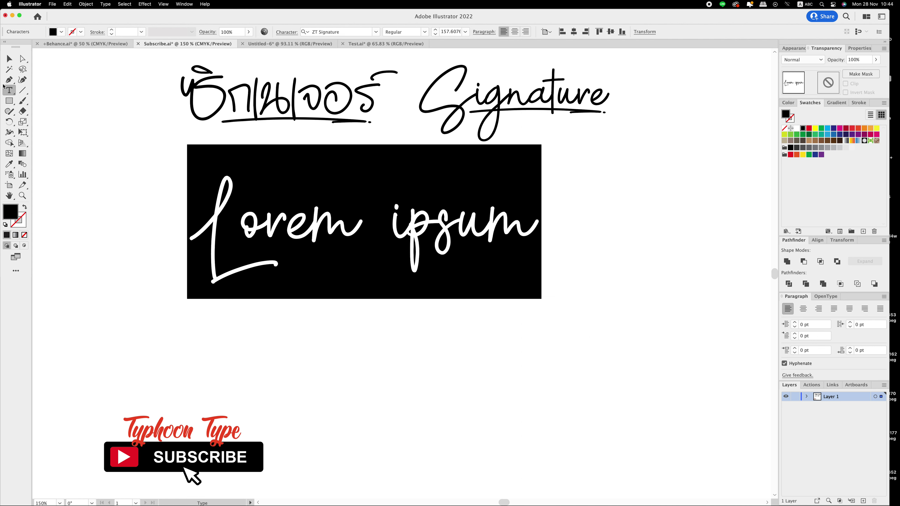
click(9, 58)
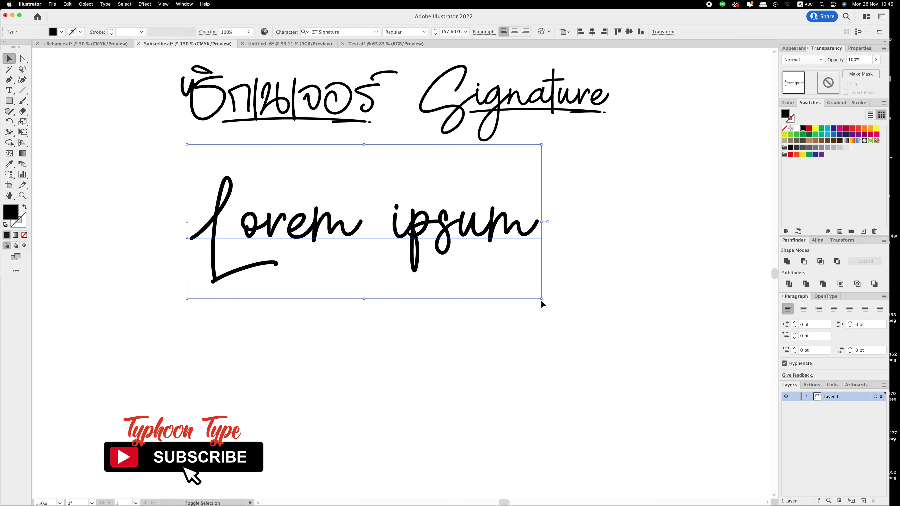
drag(542, 299, 484, 293)
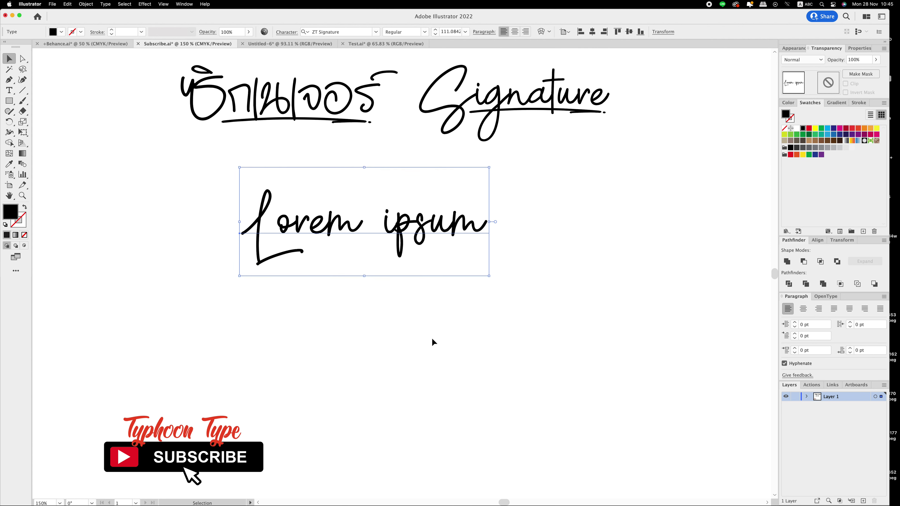
key(shift+t)
key(super+a)
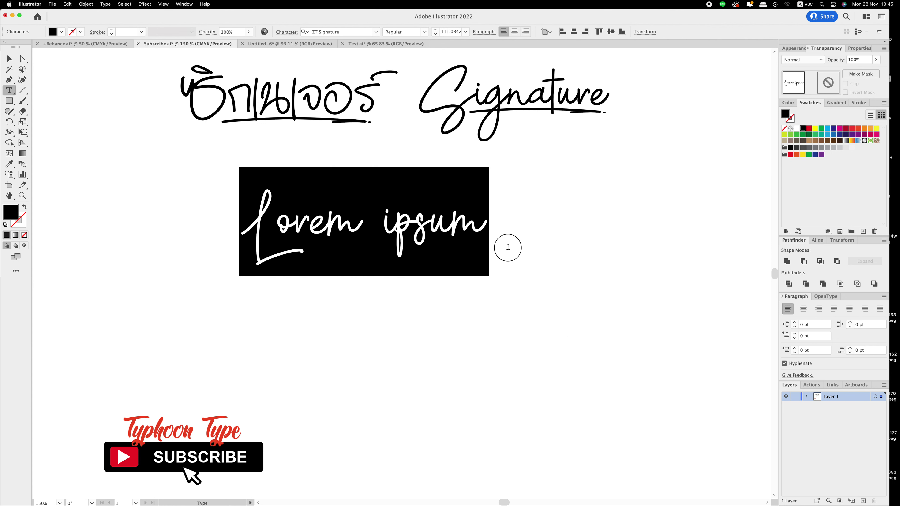
key(BackSpace)
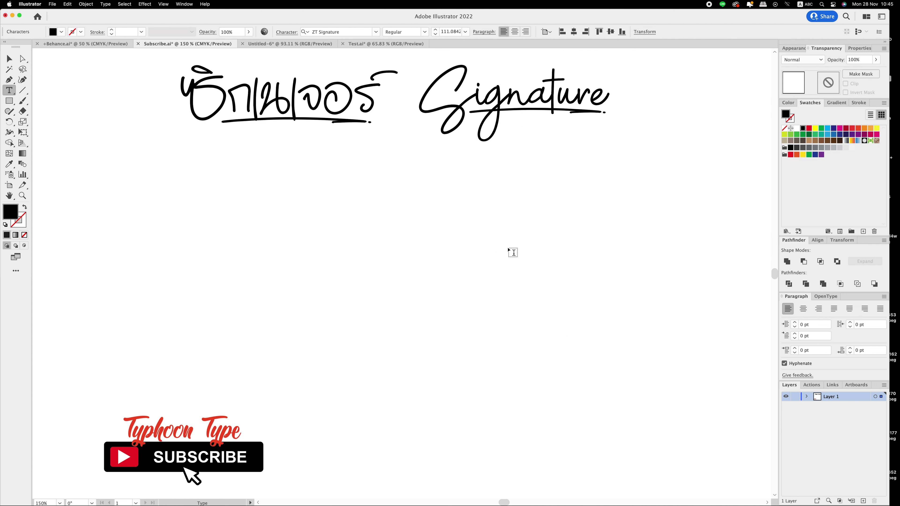
- Type the Thai word 'ซิกเนเจอร์' with an alternate form for its first glyph
key(ctrl+space)
text(ทร)
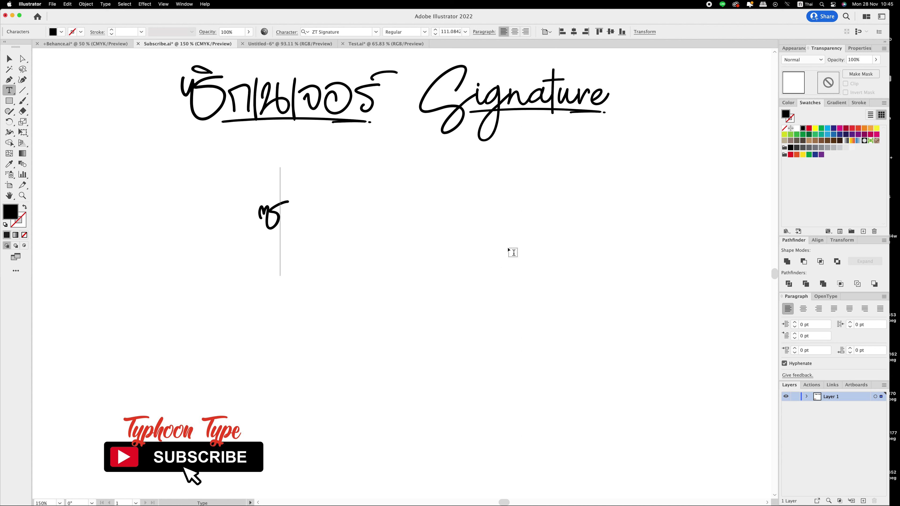
text(ก)
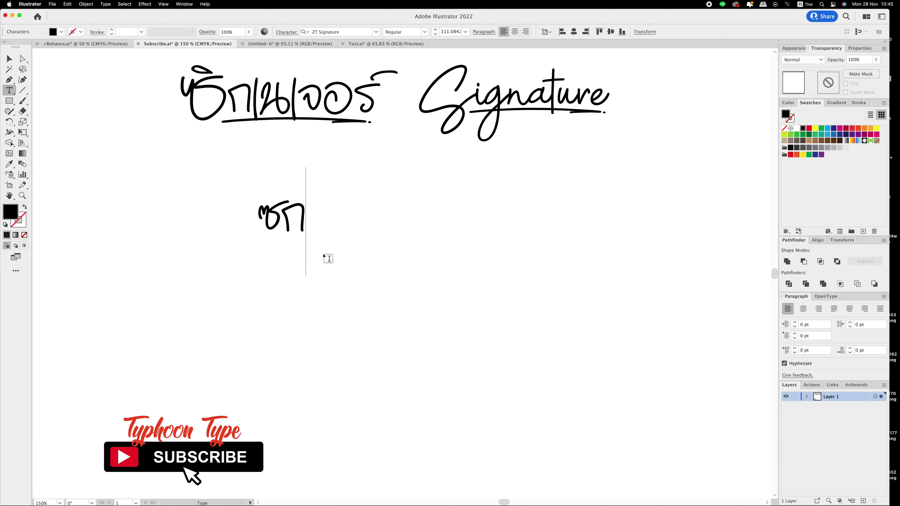
key(Escape)
key(super+shift+a)
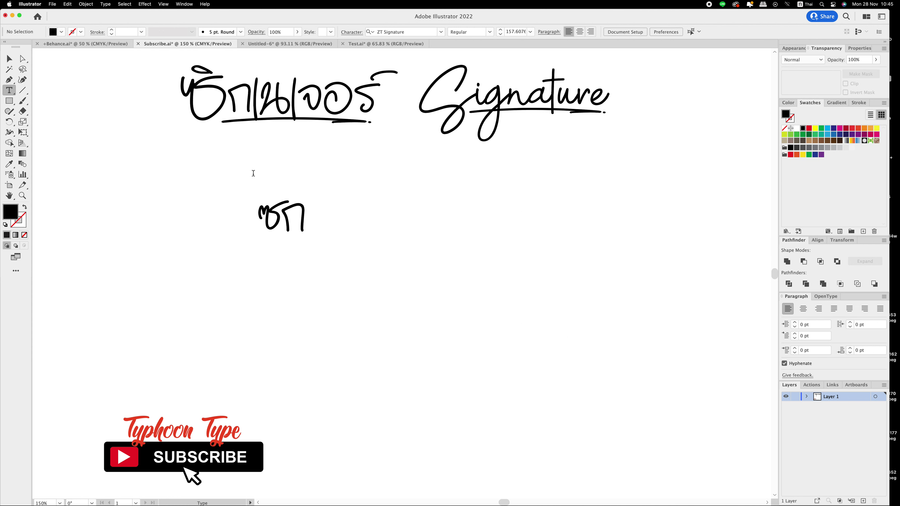
drag(280, 218, 260, 217)
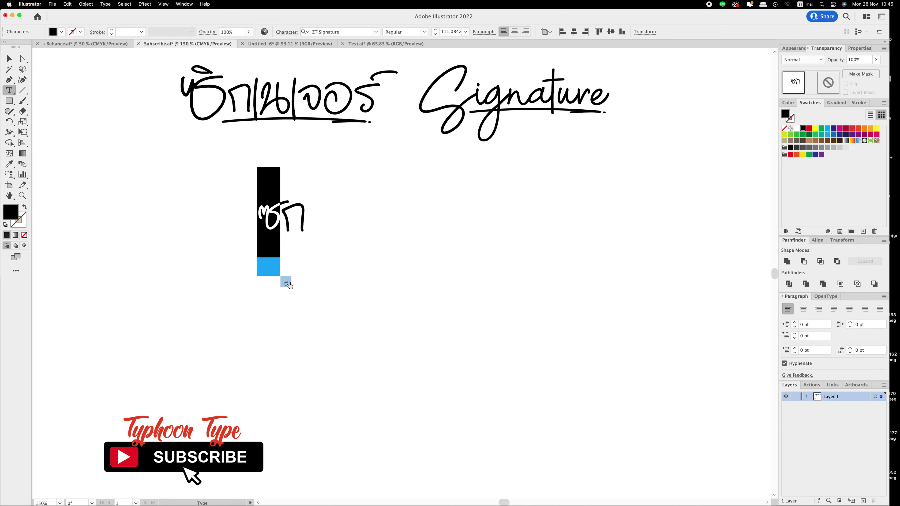
click(288, 284)
click(301, 213)
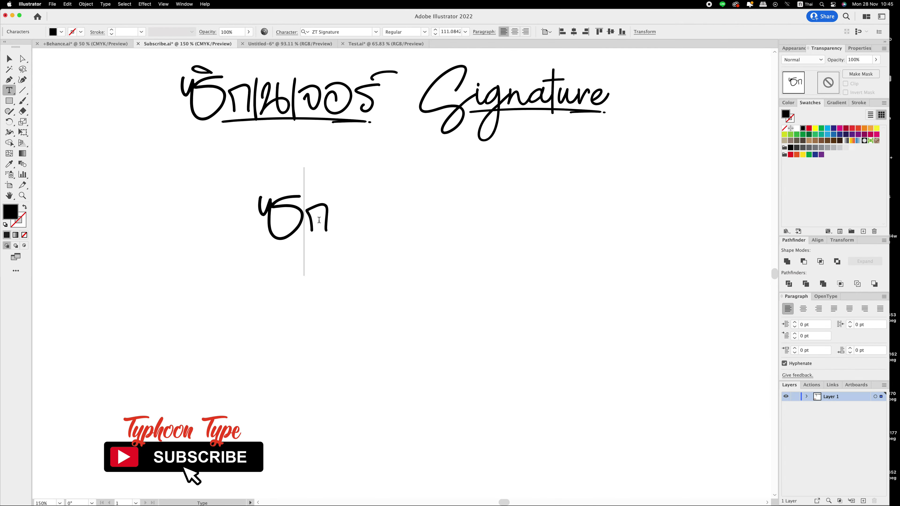
text(ิก)
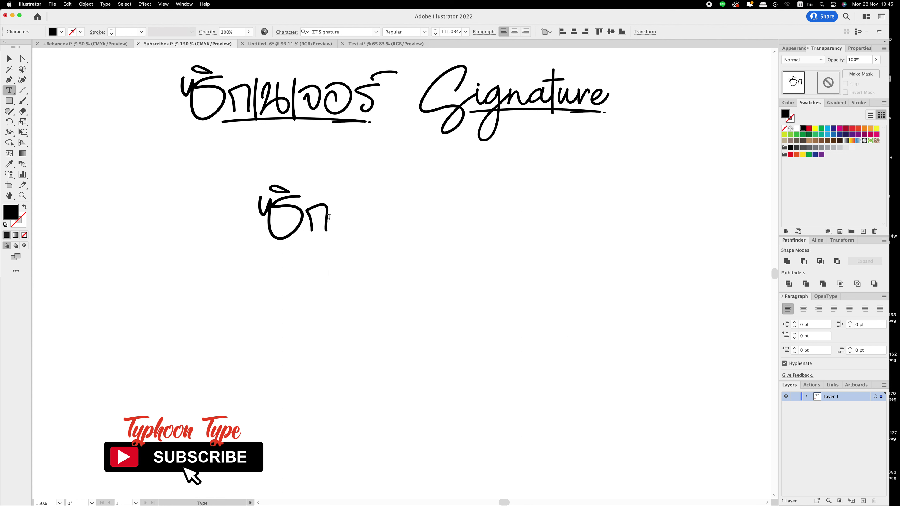
text(เ)
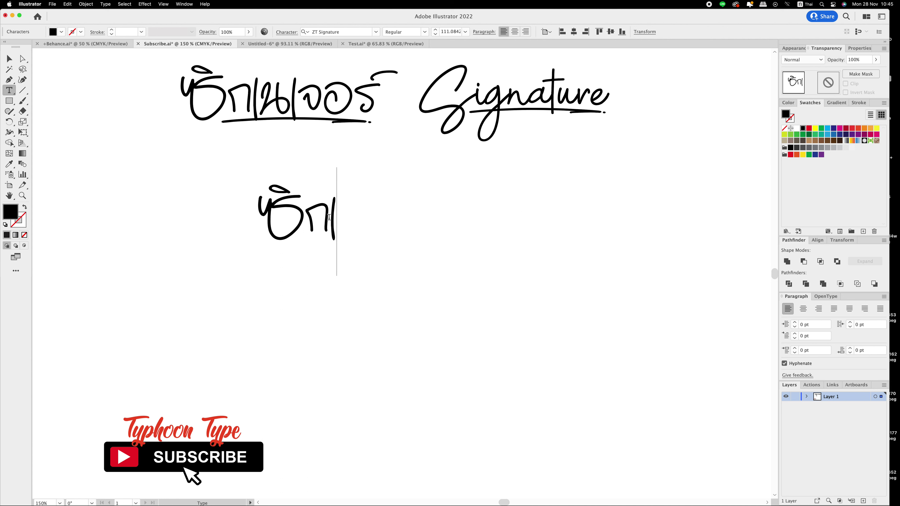
text(นเจอร์)
key(Escape)
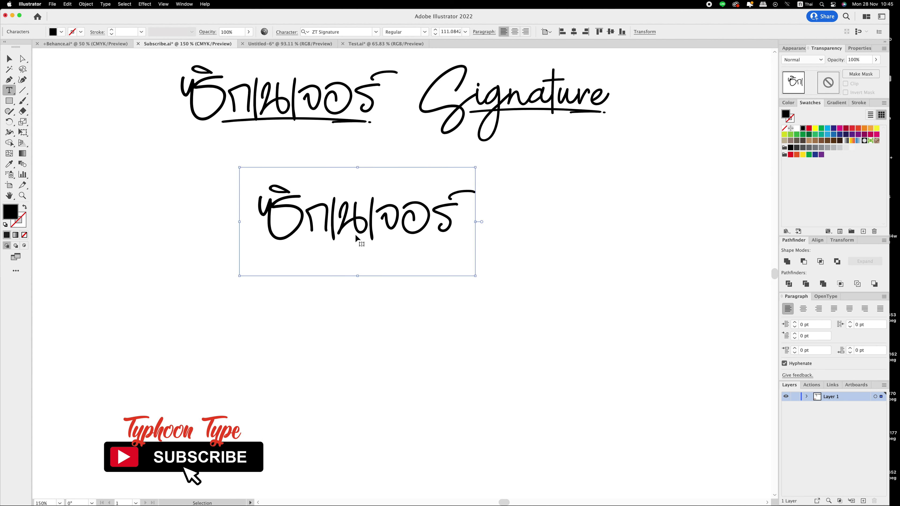
click(517, 241)
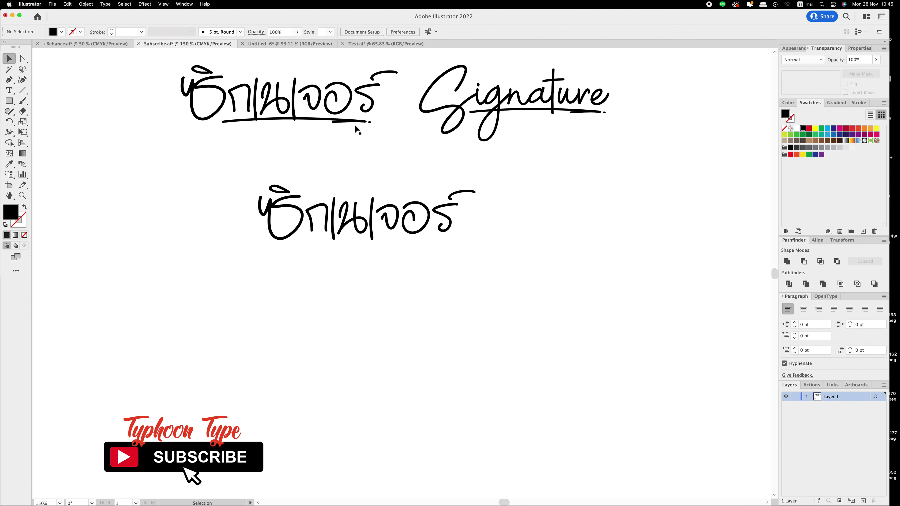
- Add the underline swash by typing '*******' after the lower Thai text, then move it up-left
double_click(449, 224)
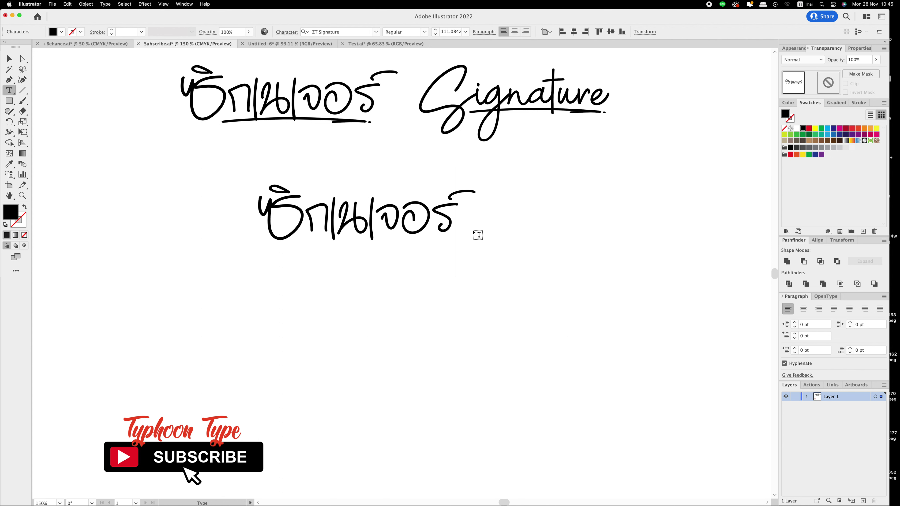
text(*)
text(*)
text(*****)
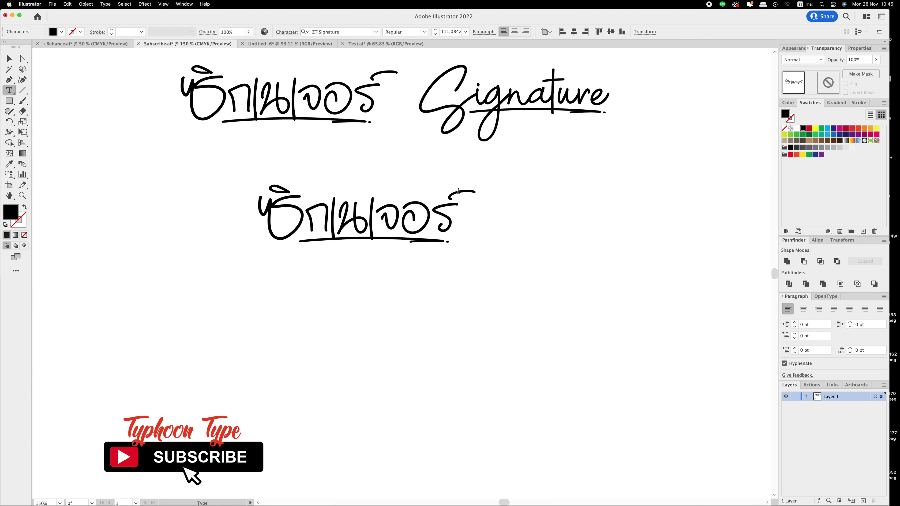
key(Escape)
click(563, 259)
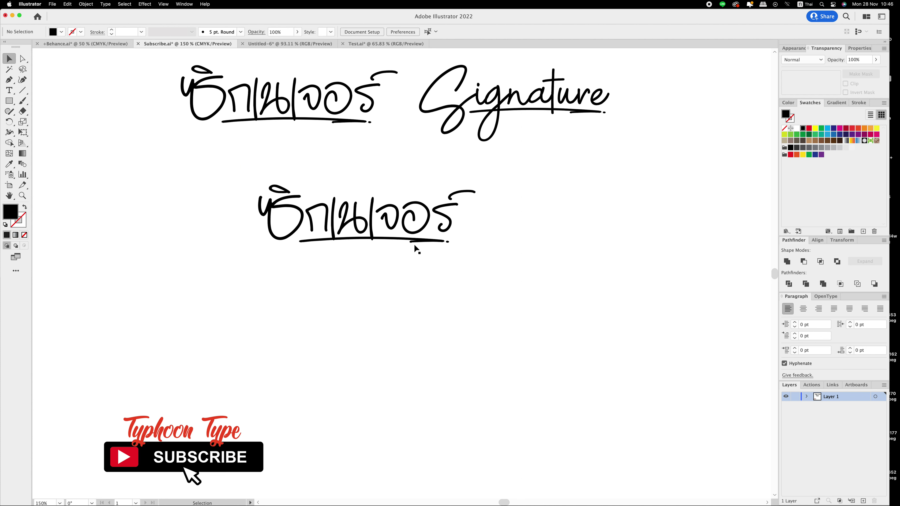
drag(415, 245, 302, 218)
- Duplicate the Thai signature to the right and replace its text with 'Signature****'
click(482, 228)
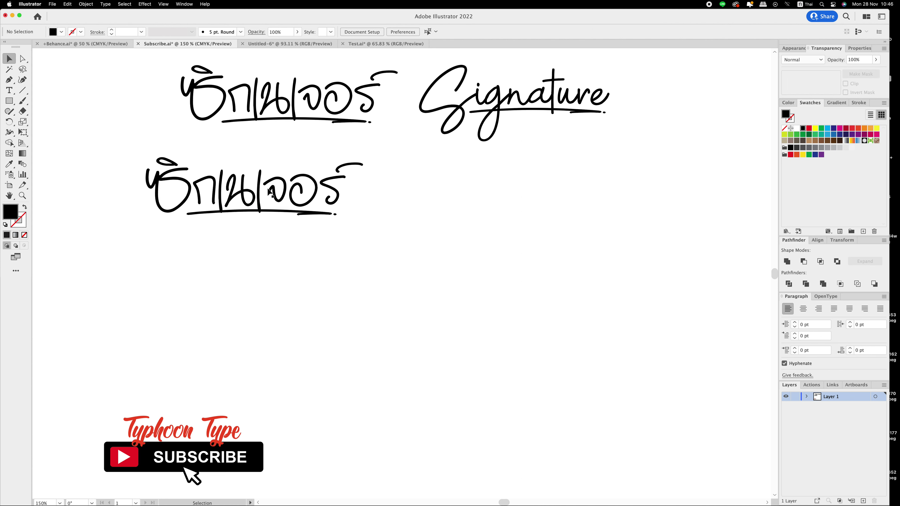
drag(270, 194, 488, 220)
key(t)
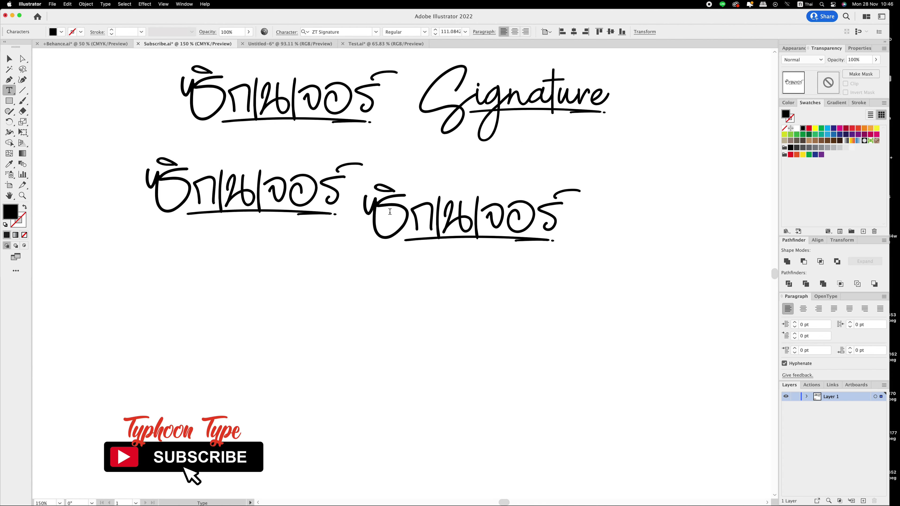
drag(369, 213, 639, 235)
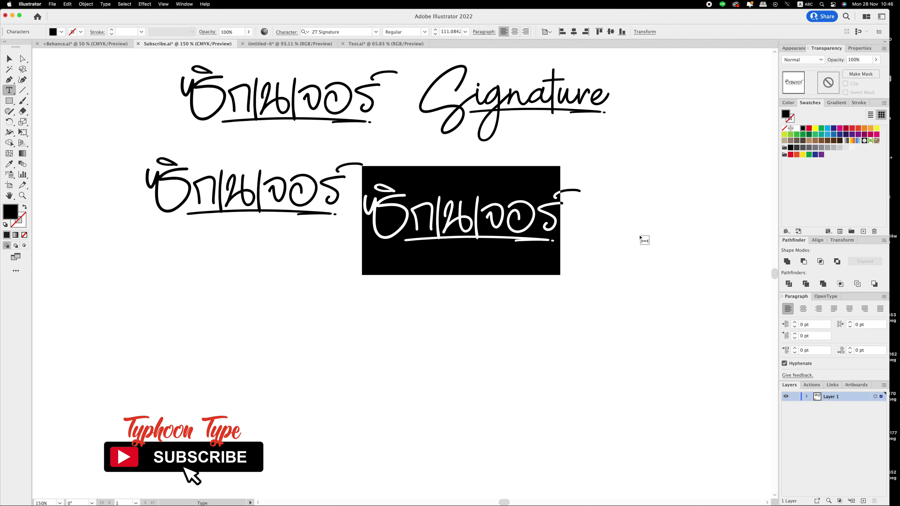
text(Si)
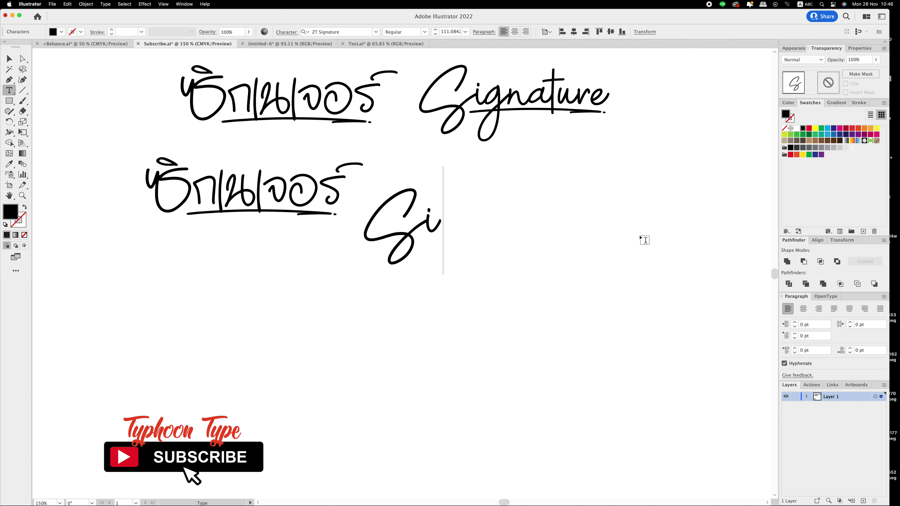
text(g)
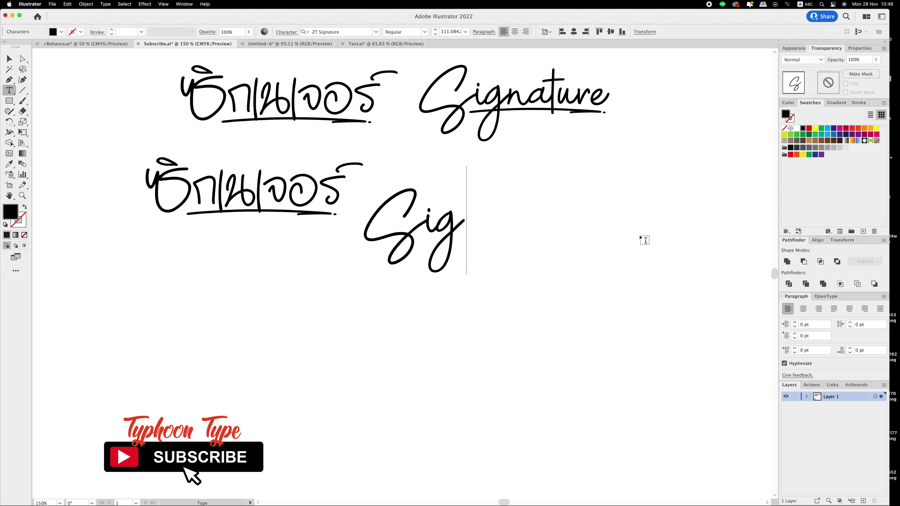
text(nat)
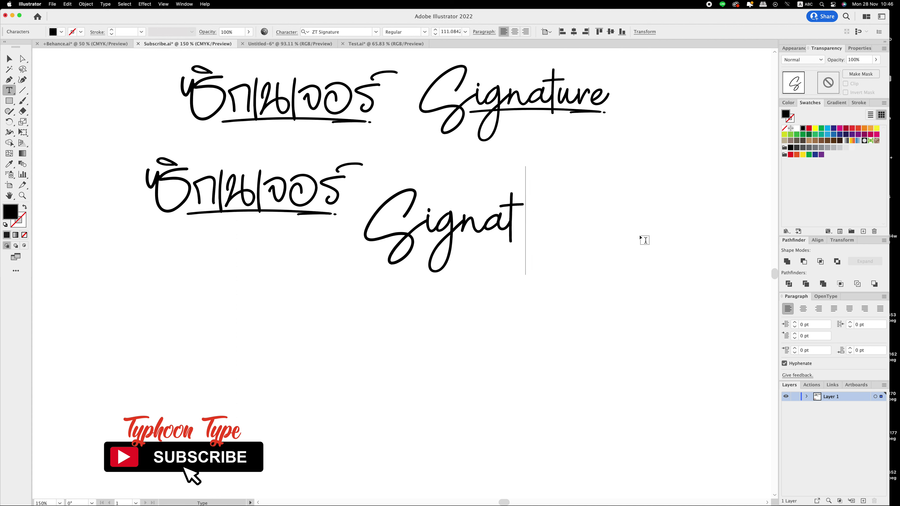
text(ure)
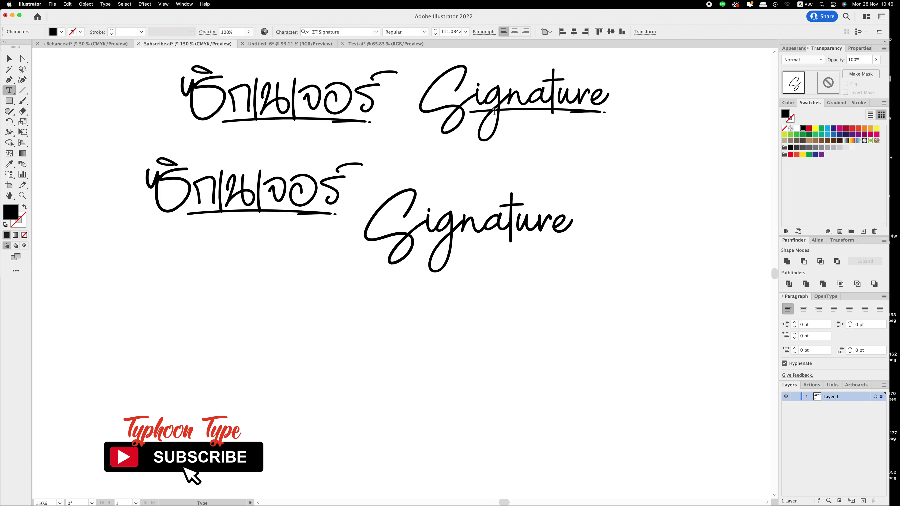
text(*)
text(*)
text(**)
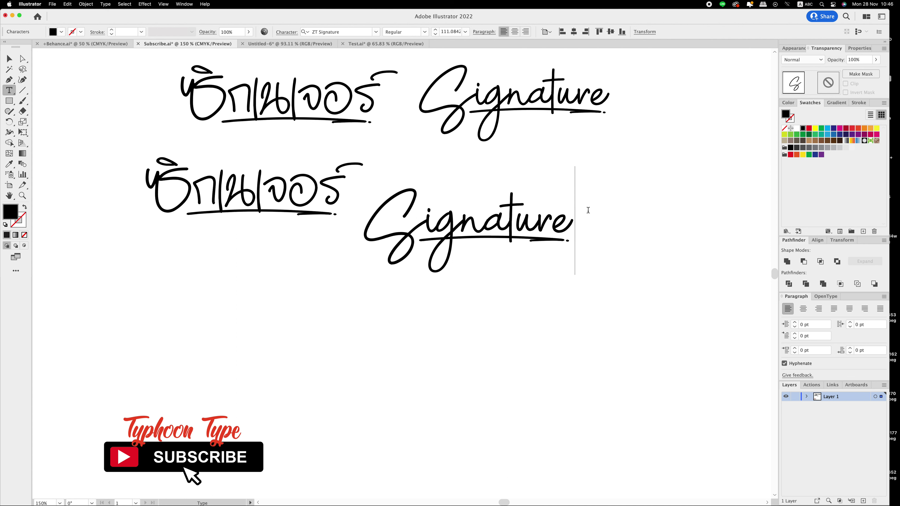
key(Escape)
click(578, 271)
- Line up the second row and place a spare Signature copy below, selecting its text
drag(512, 236, 551, 210)
drag(220, 191, 233, 198)
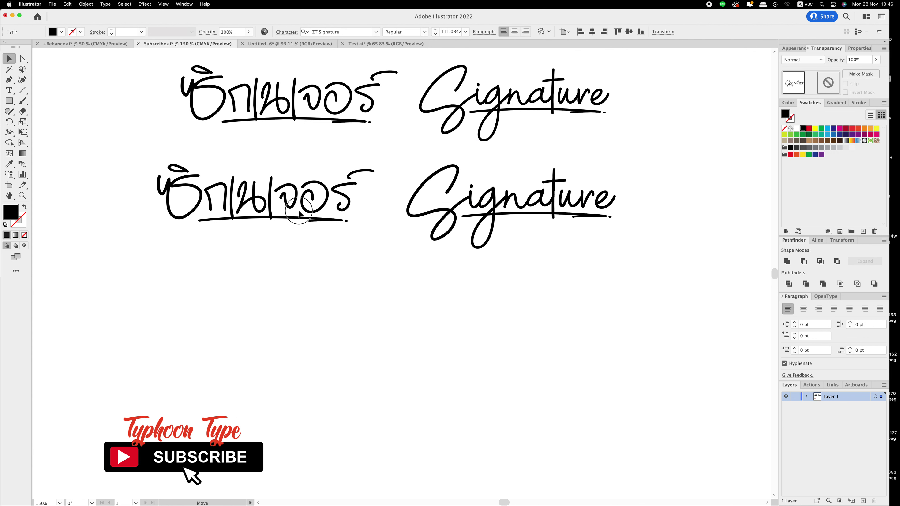
click(532, 307)
drag(524, 215, 408, 316)
key(t)
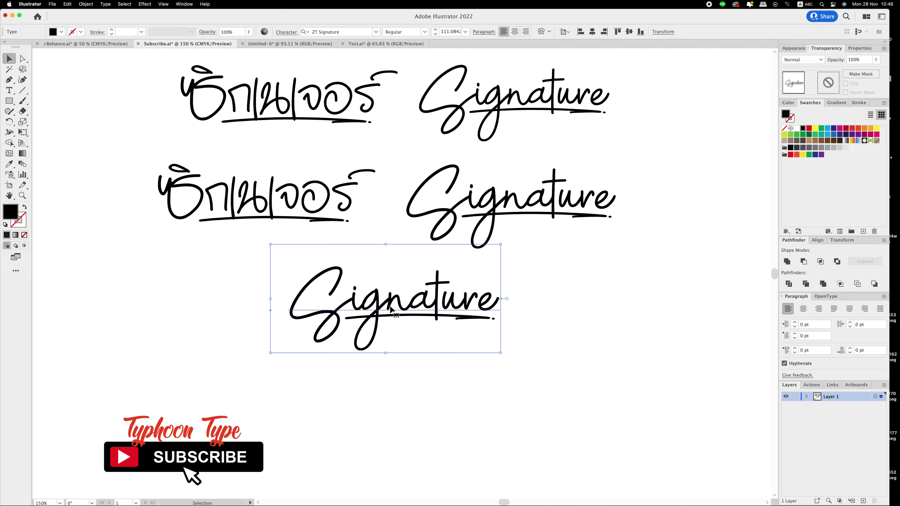
click(384, 309)
key(super+a)
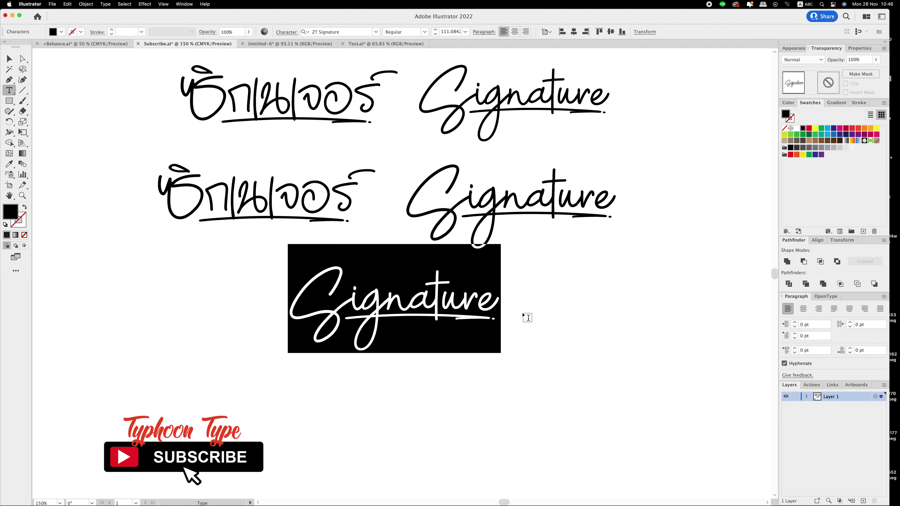
- Replace the copied text with 'ss tt ll st' and move it beneath the signature rows
text(ss)
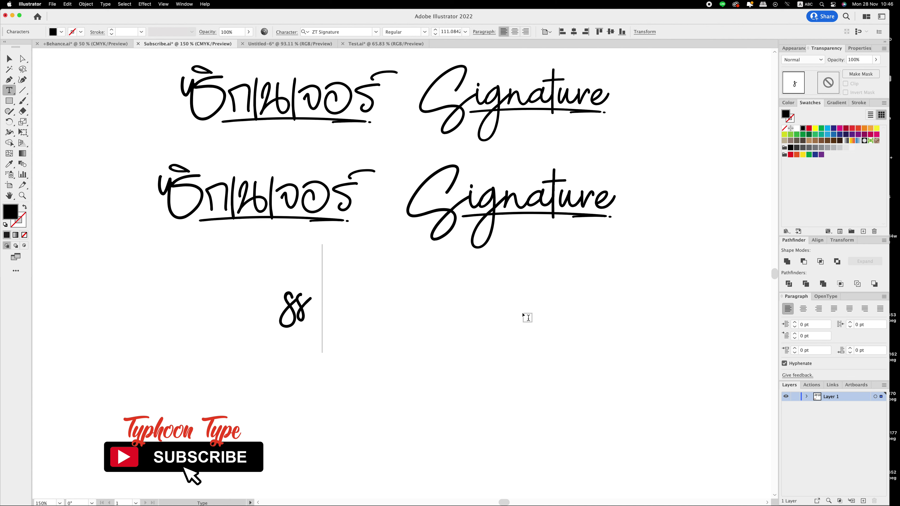
text( tt)
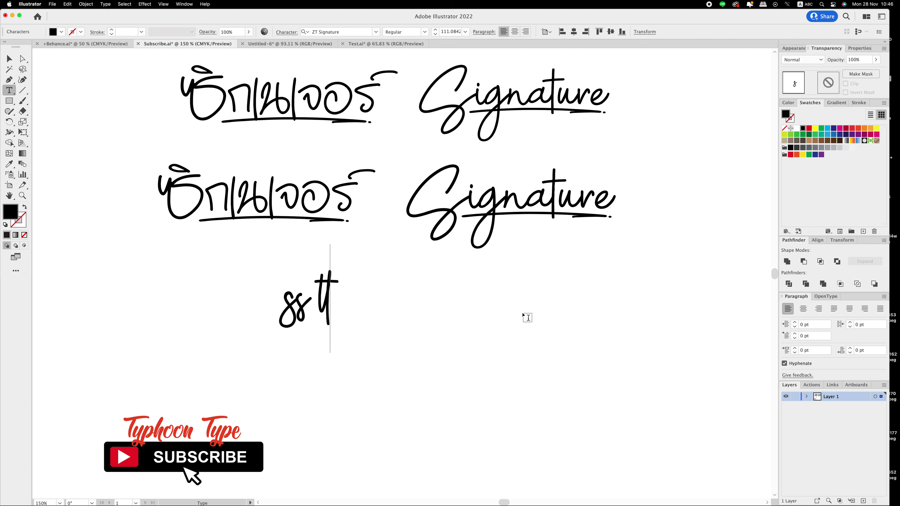
text( l)
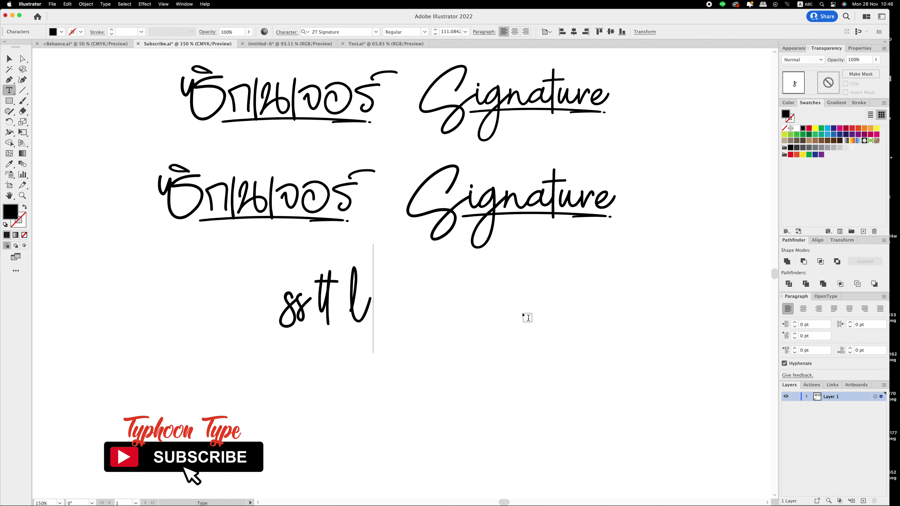
text(l s)
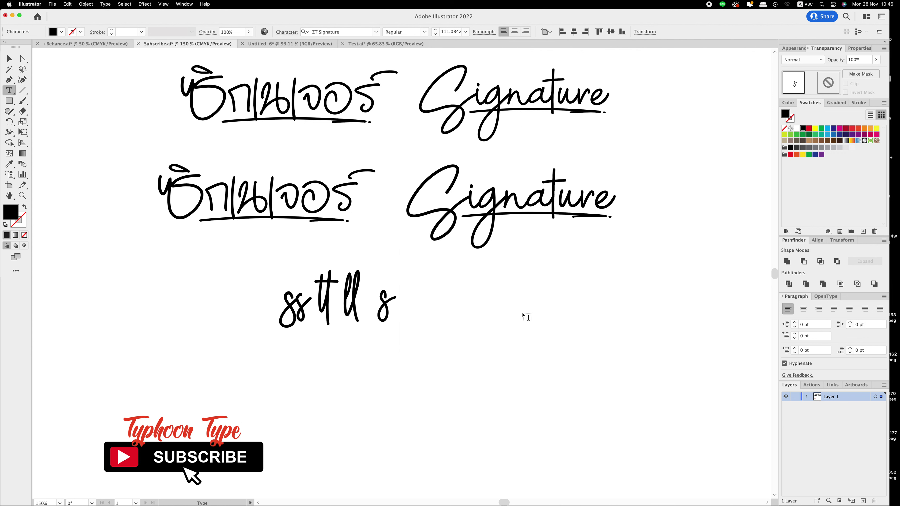
text(t)
key(Escape)
click(522, 312)
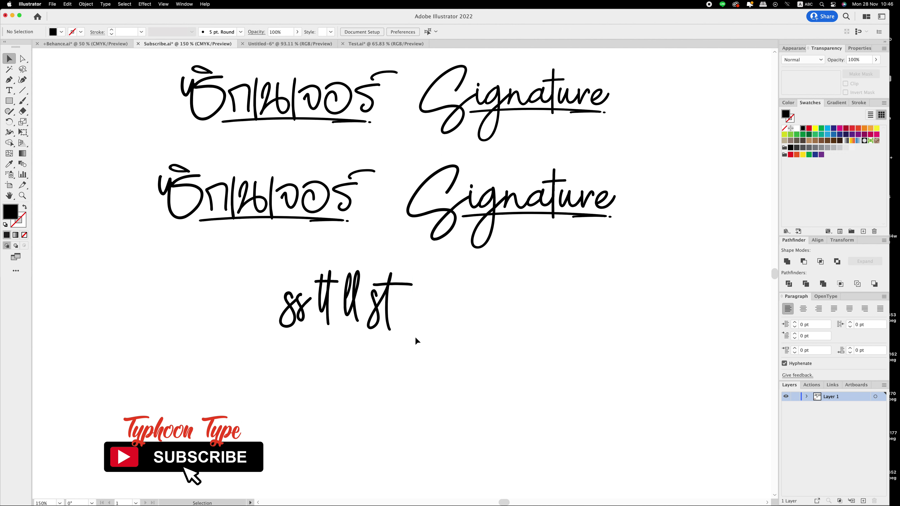
drag(374, 321, 440, 312)
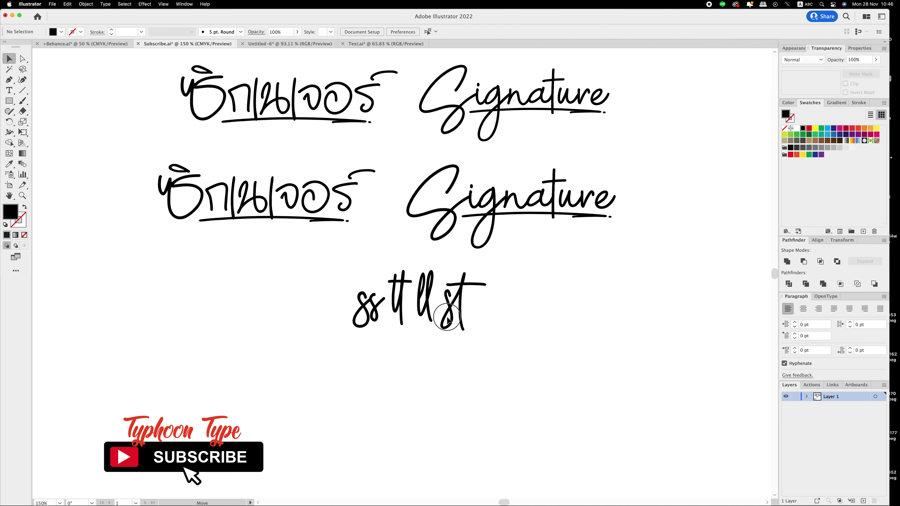
click(534, 341)
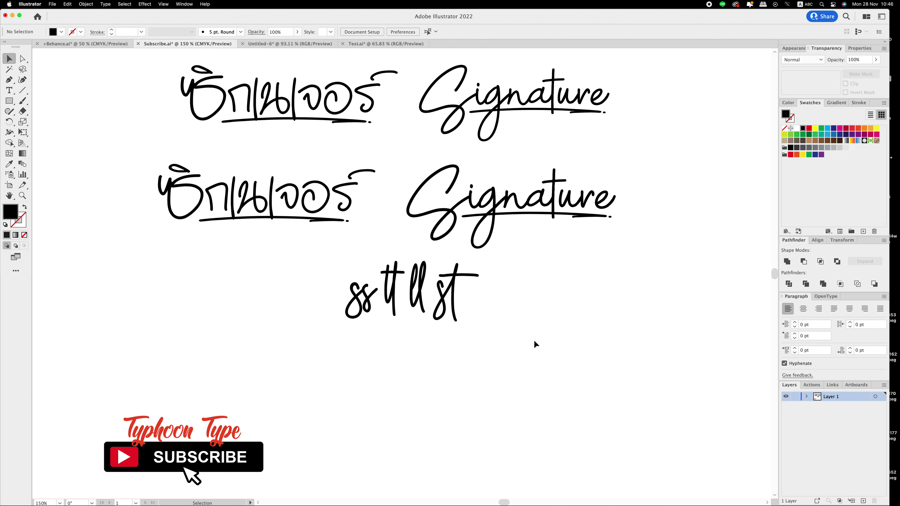
- Put the caret at the end of the ligature sample and open the Glyphs panel
key(a)
key(v)
double_click(445, 311)
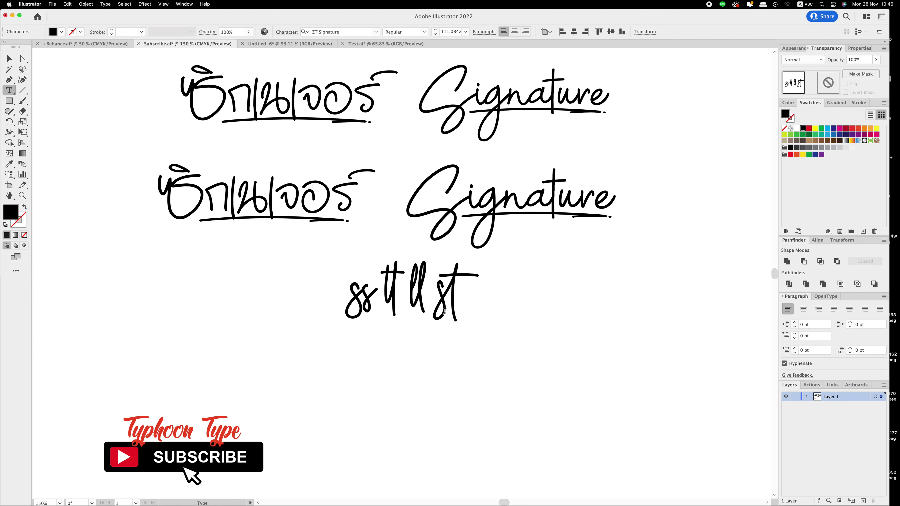
click(454, 297)
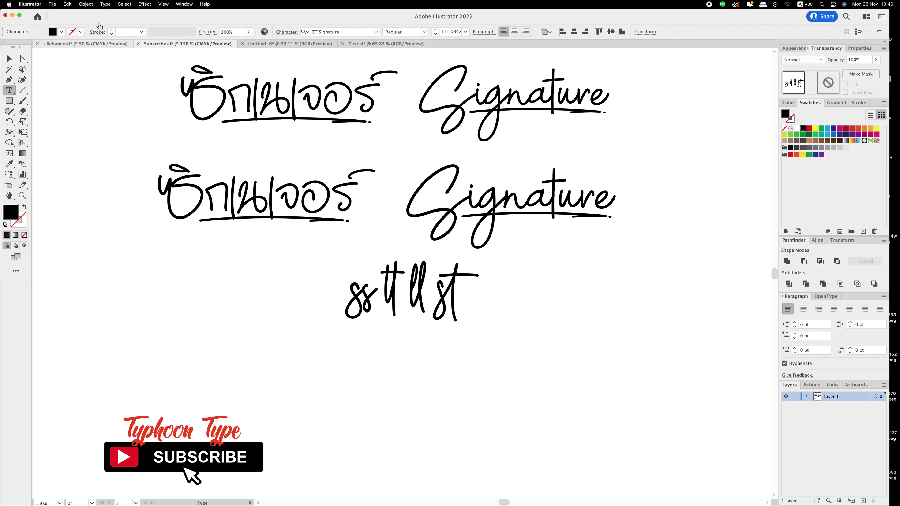
click(105, 4)
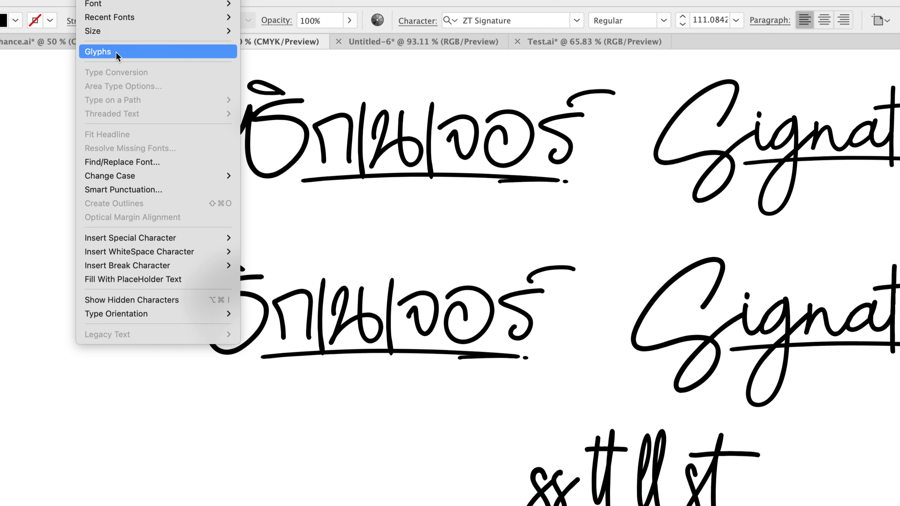
click(117, 54)
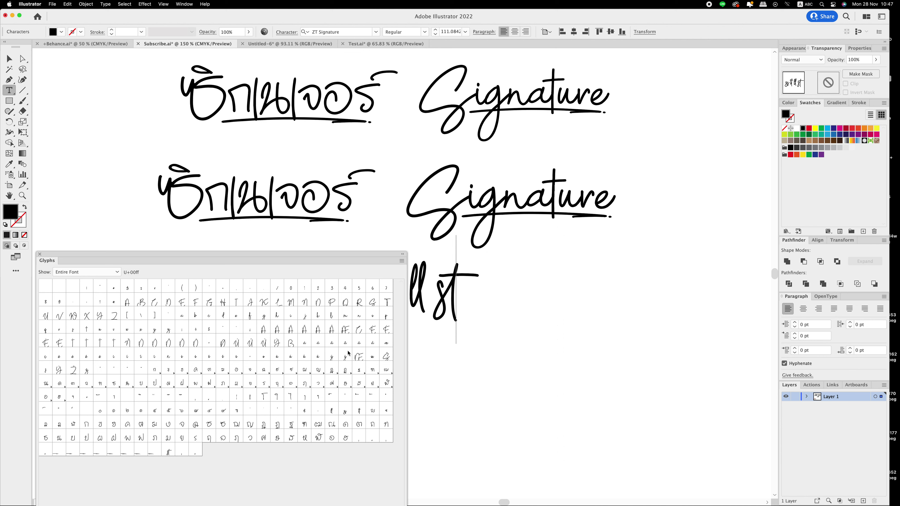
- Insert Å, Ç, É, Ü and Ø from the glyph set, then select and delete them
double_click(335, 334)
double_click(359, 330)
double_click(386, 329)
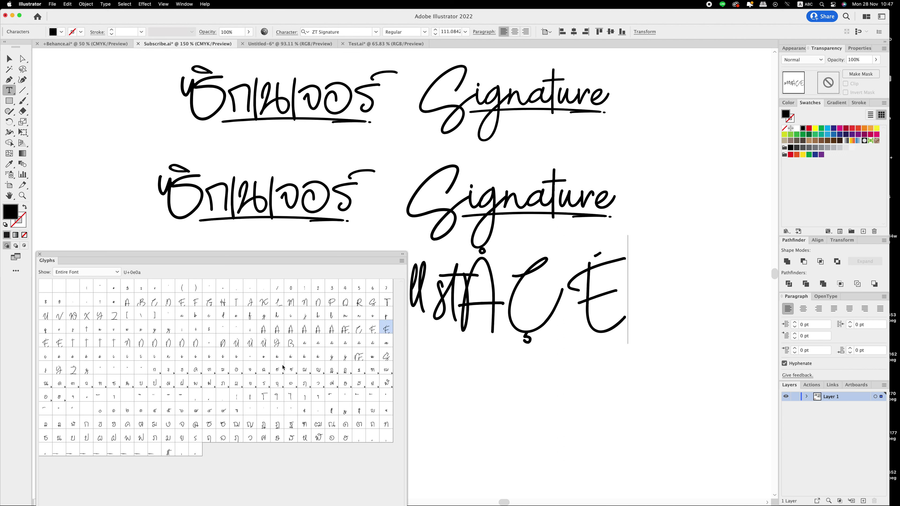
double_click(263, 342)
double_click(223, 343)
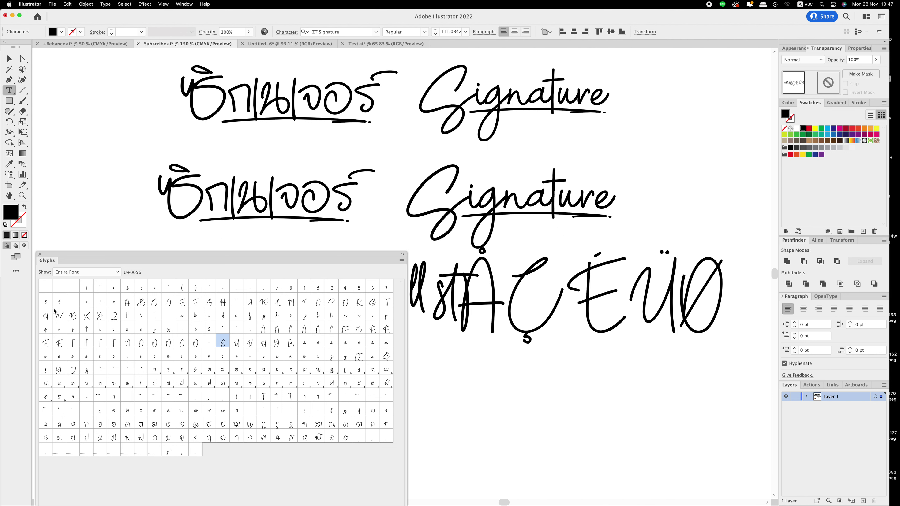
click(39, 255)
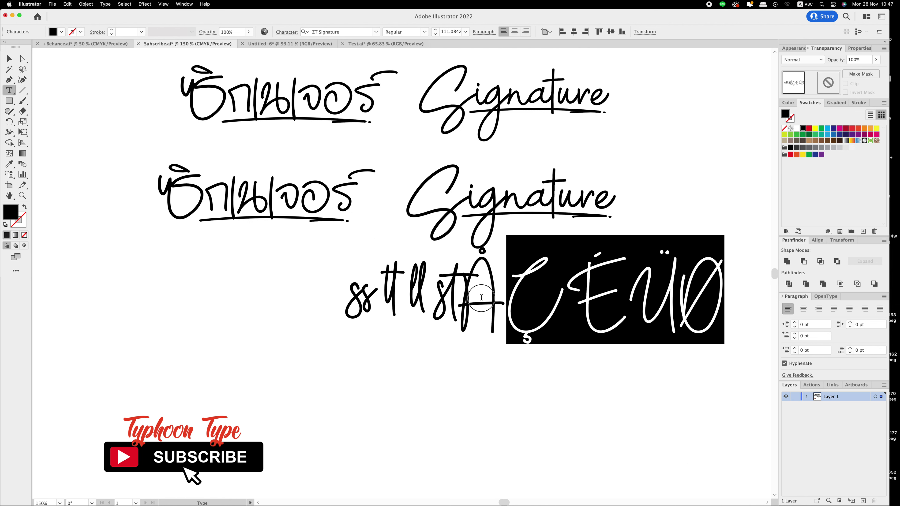
drag(525, 294, 474, 298)
key(BackSpace)
- Paste the red annotation labels and shift the Pua Encoded Alternate Glyph label left
key(Escape)
click(464, 340)
key(super+v)
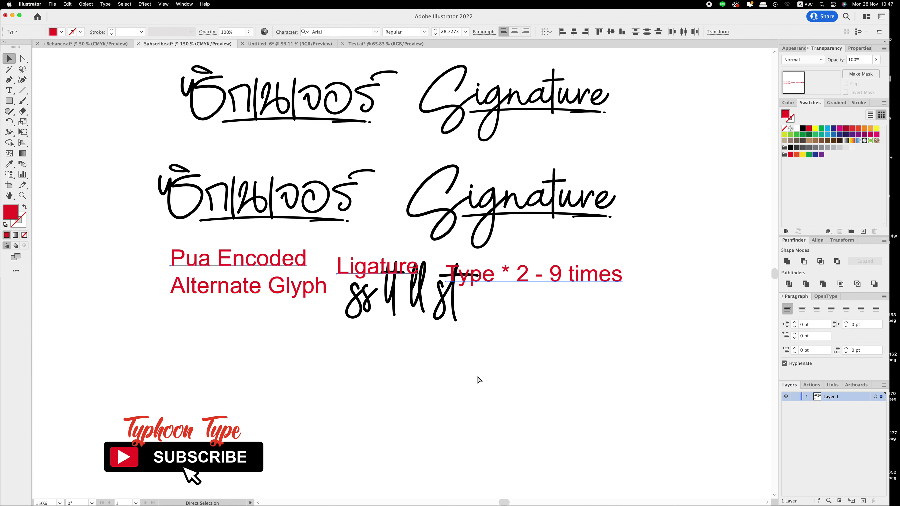
click(500, 358)
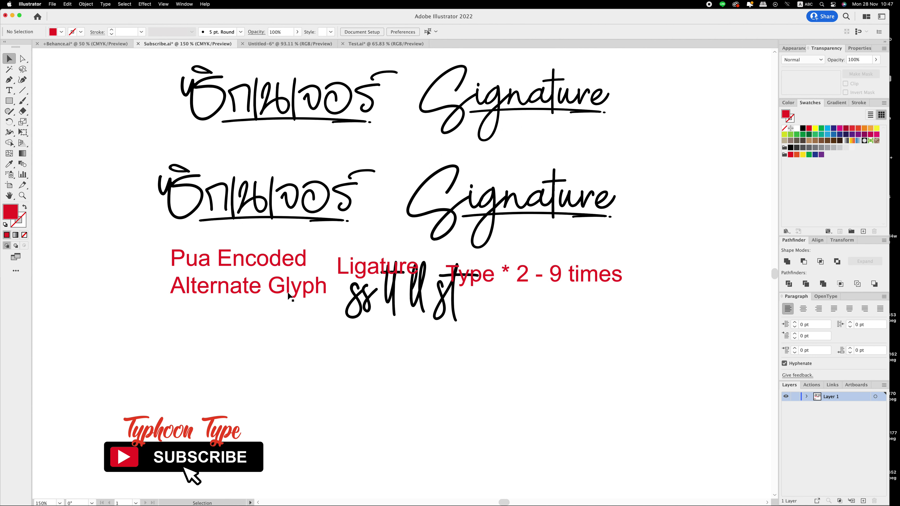
drag(277, 284, 230, 274)
- Position Ligature under the sample, Type * 2 - 9 times under both words, Pua label upper left
drag(377, 267, 387, 340)
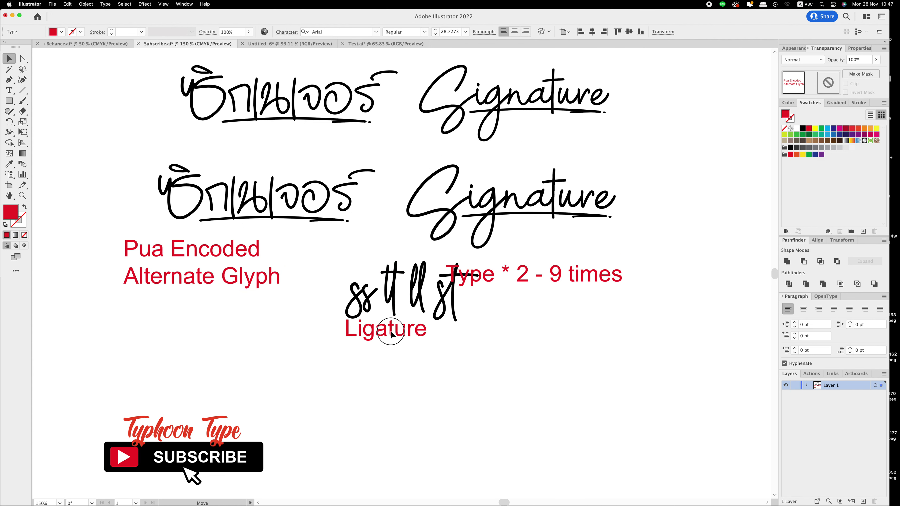
drag(534, 283, 631, 254)
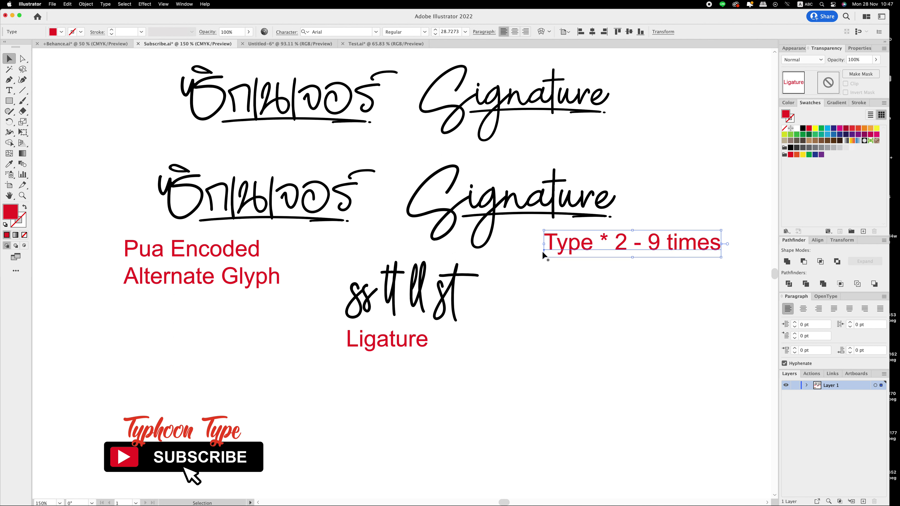
drag(192, 270, 120, 143)
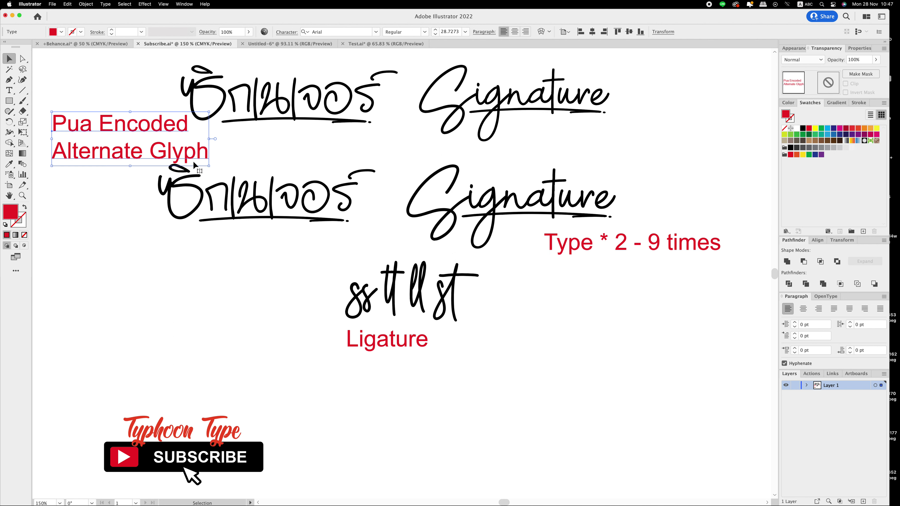
drag(591, 244, 239, 240)
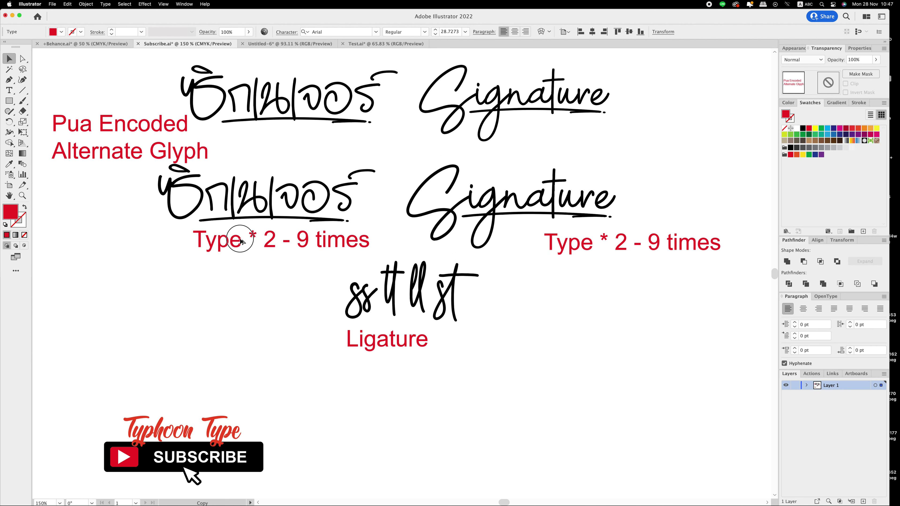
click(471, 357)
drag(411, 309, 429, 340)
click(535, 355)
- Draw unfilled red boxes around the ligature sample and both Type * 2 - 9 times labels
key(shift+x)
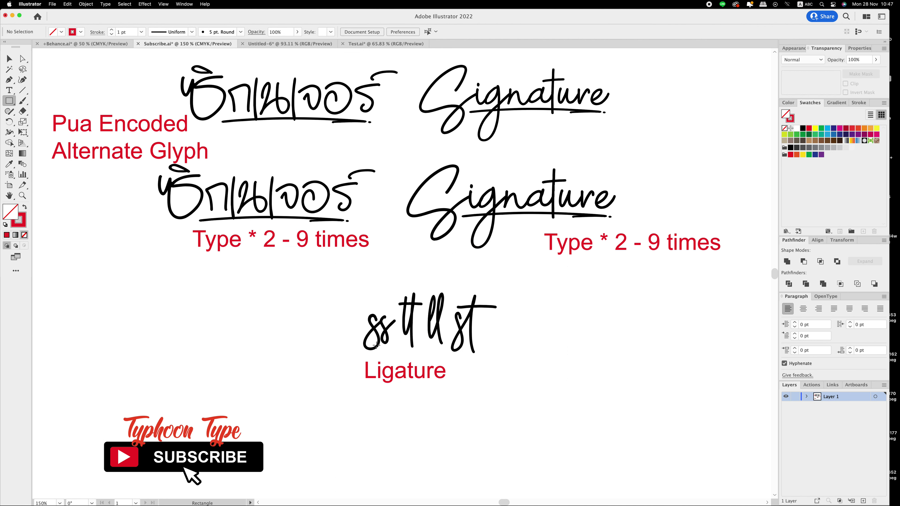
key(m)
drag(345, 282, 490, 407)
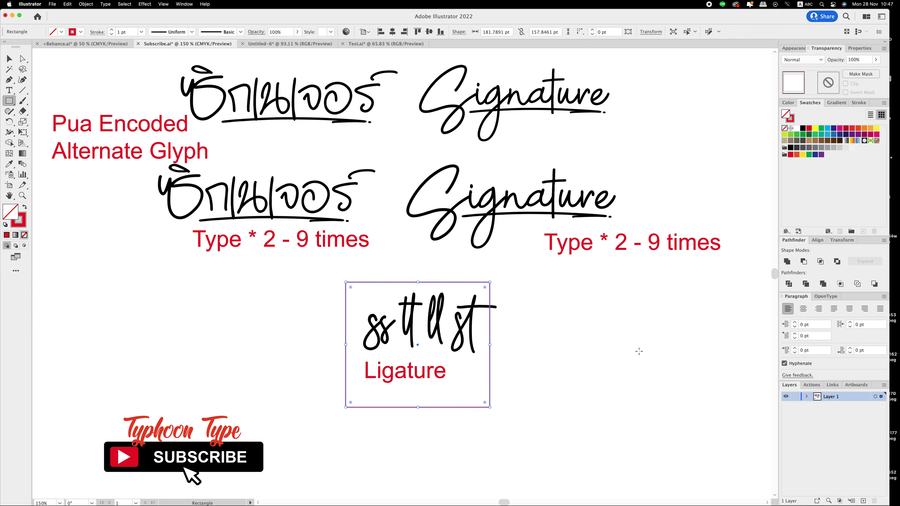
key(super+shift+a)
drag(458, 212, 728, 262)
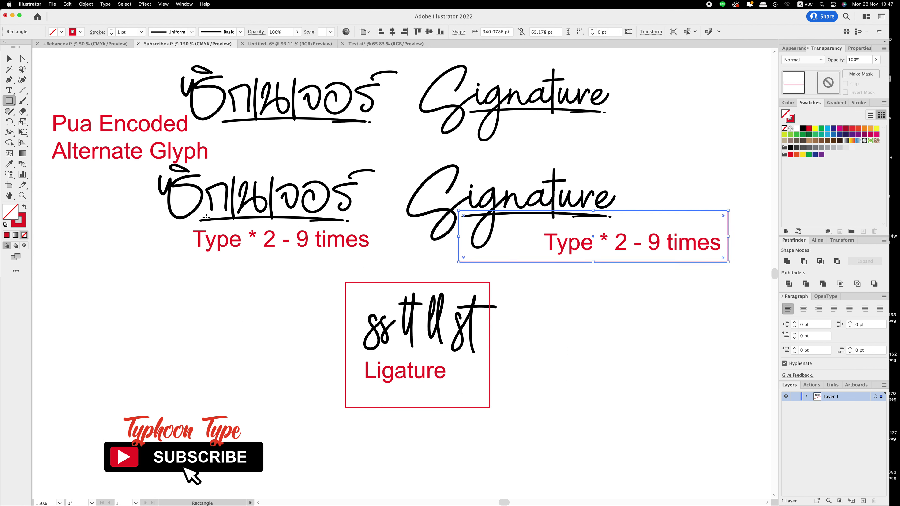
drag(194, 216, 375, 261)
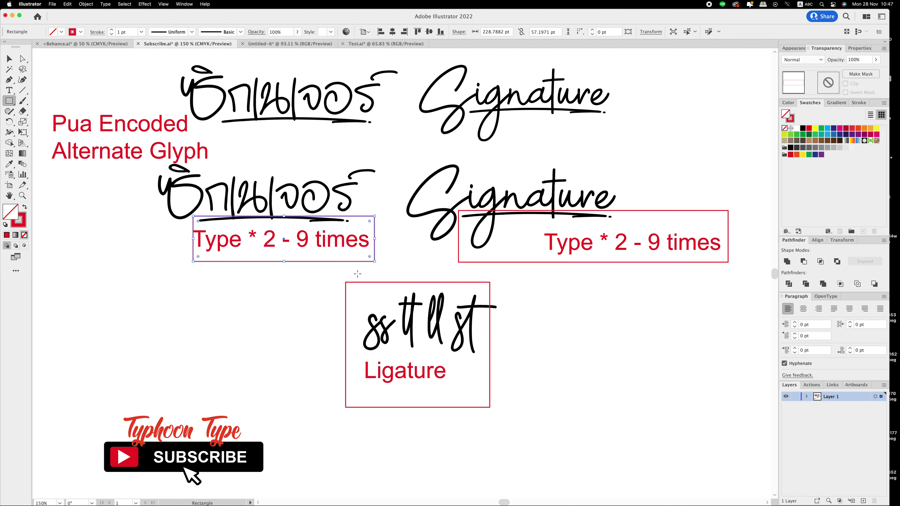
key(super+shift+a)
key(v)
- Nudge the Pua Encoded Alternate Glyph label up-left and deselect everything
drag(158, 153, 151, 151)
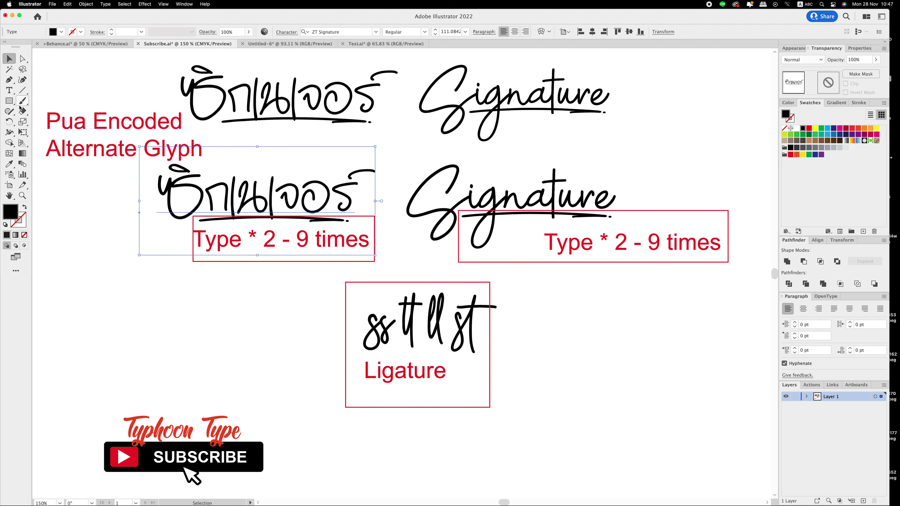
click(108, 132)
click(69, 222)
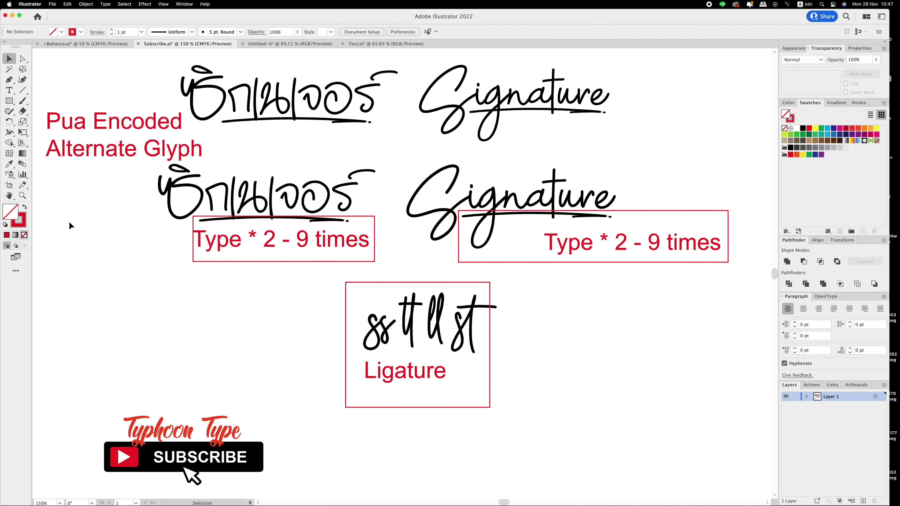
key(shift+x)
- Box the first Thai glyph in red and draw a callout line to the Pua label
key(m)
drag(144, 170, 205, 223)
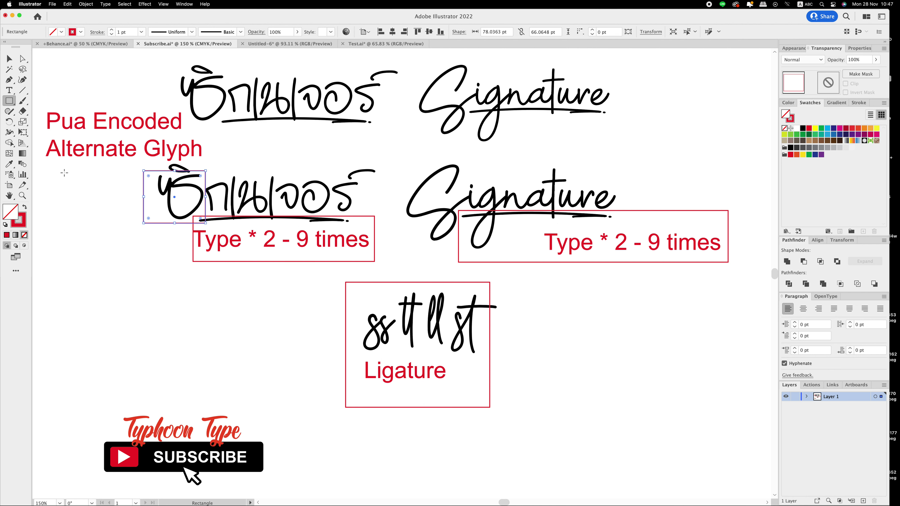
super+click(69, 185)
key(p)
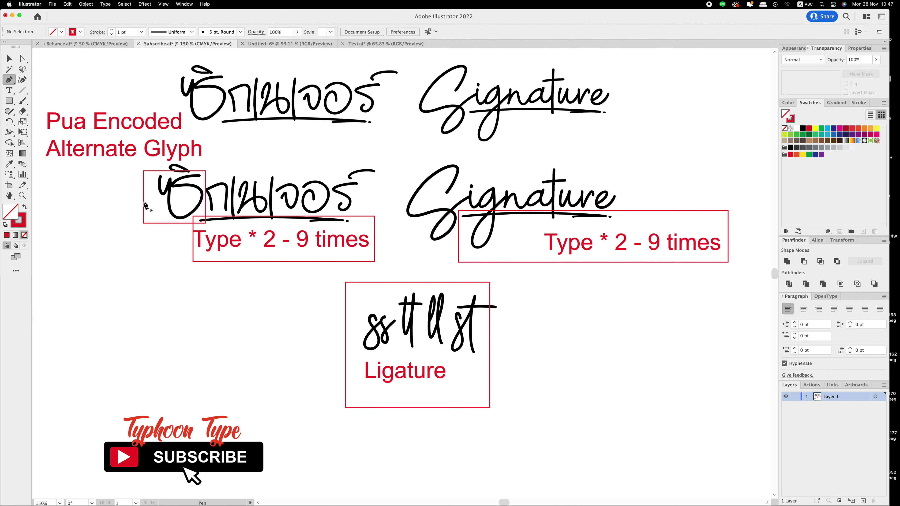
click(145, 199)
click(102, 162)
super+click(149, 277)
key(v)
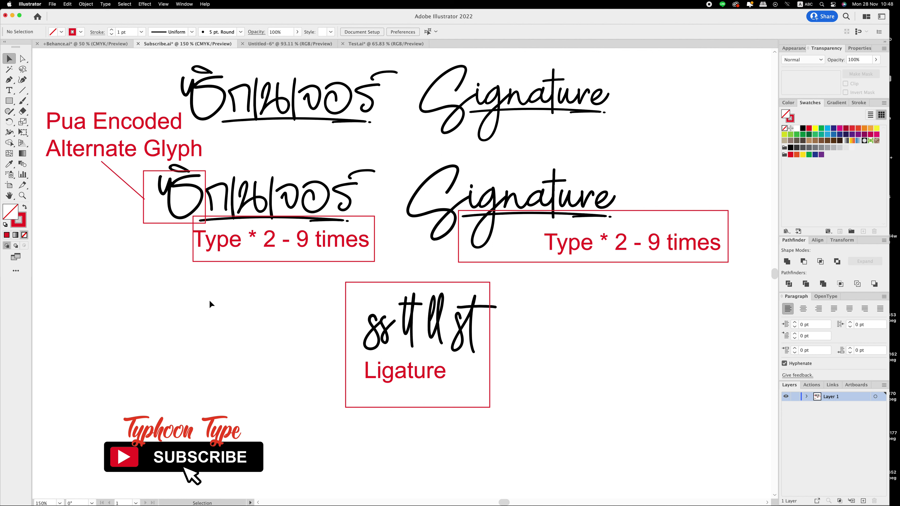
- Check the second Thai line and the left Type label box, then deselect
click(329, 223)
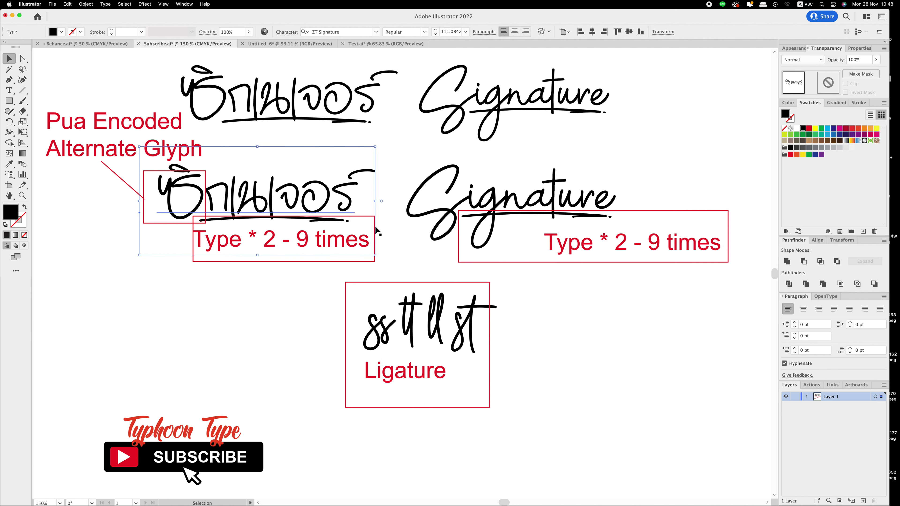
click(374, 219)
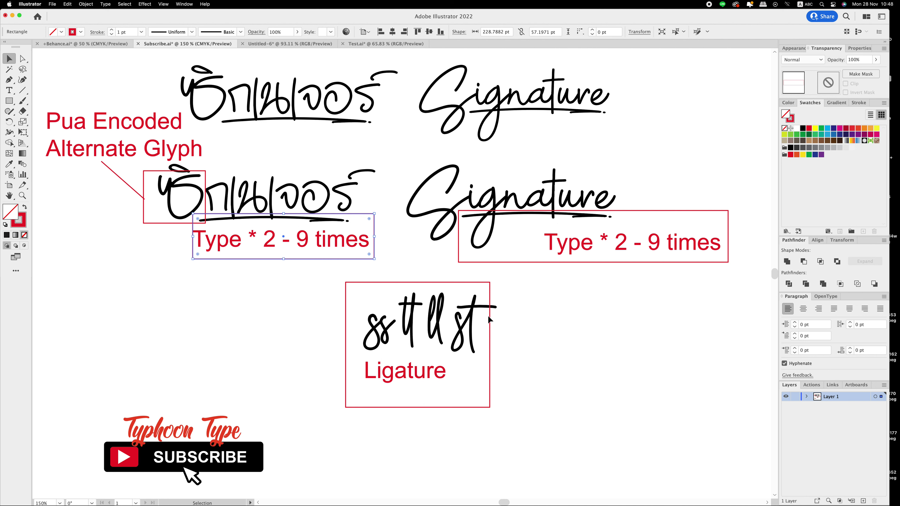
click(630, 374)
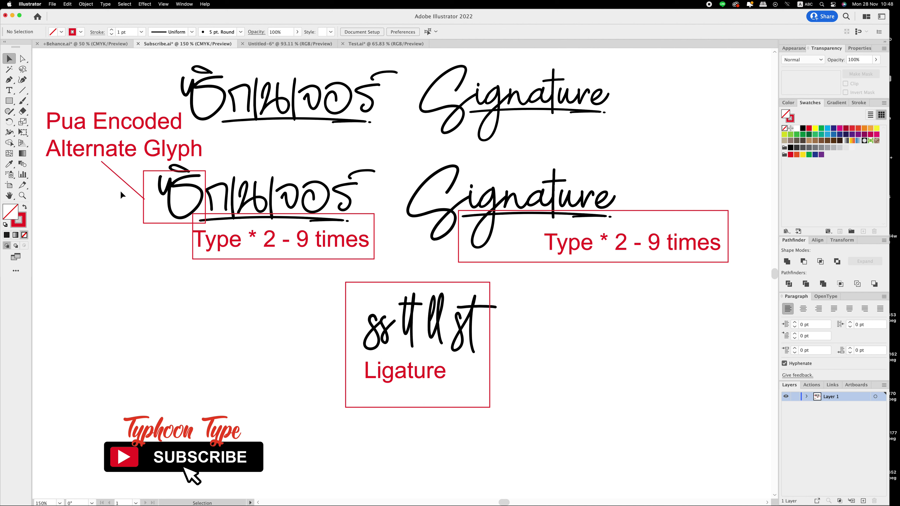
click(9, 90)
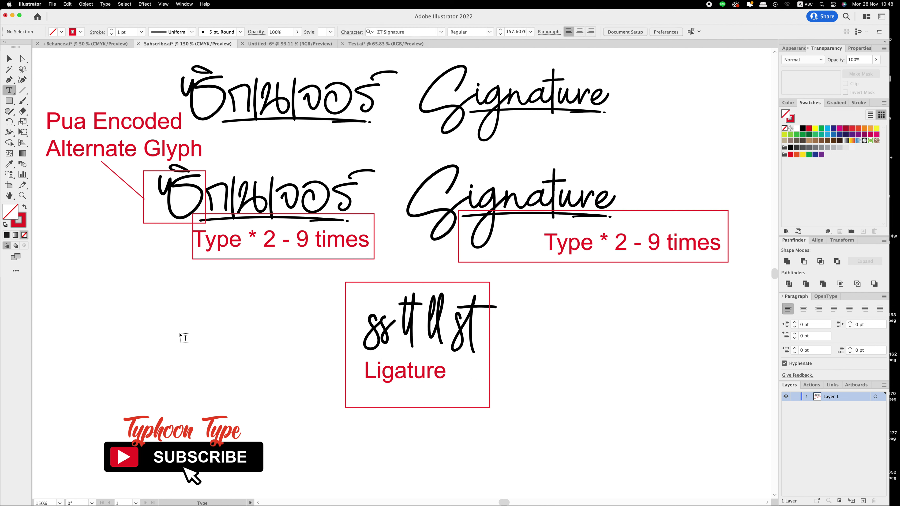
- Place a 'Lorem ipsum' placeholder in ZT Signature, shrink it, and set it near the ligature box
click(184, 338)
click(9, 59)
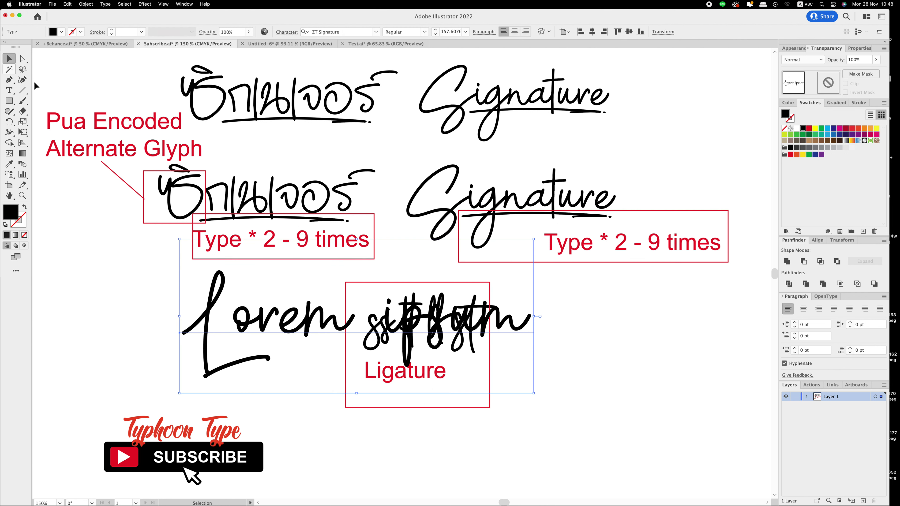
drag(536, 240, 323, 330)
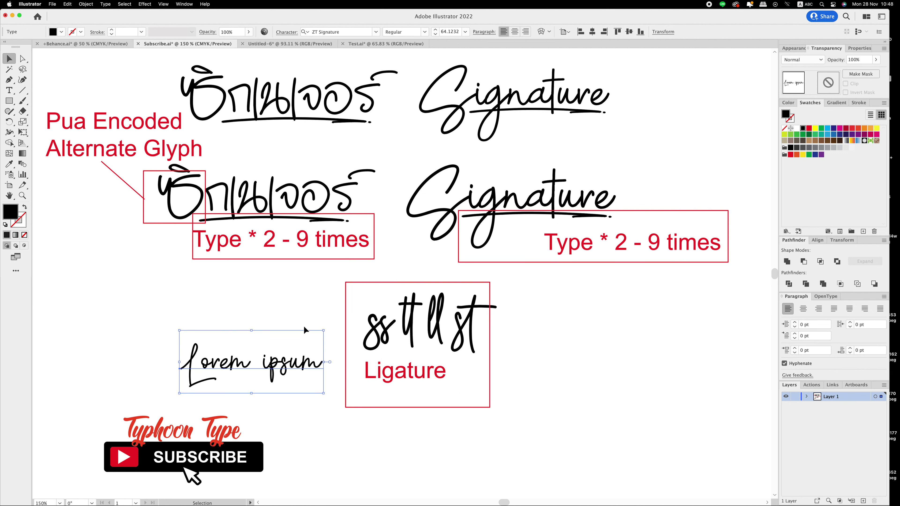
mouse_move(272, 366)
mouse_down()
mouse_move(253, 333)
mouse_move(307, 333)
mouse_up()
- Delete 'ipsum' to leave just 'Lorem', then move it right of the ligature box
double_click(247, 330)
key(BackSpace)
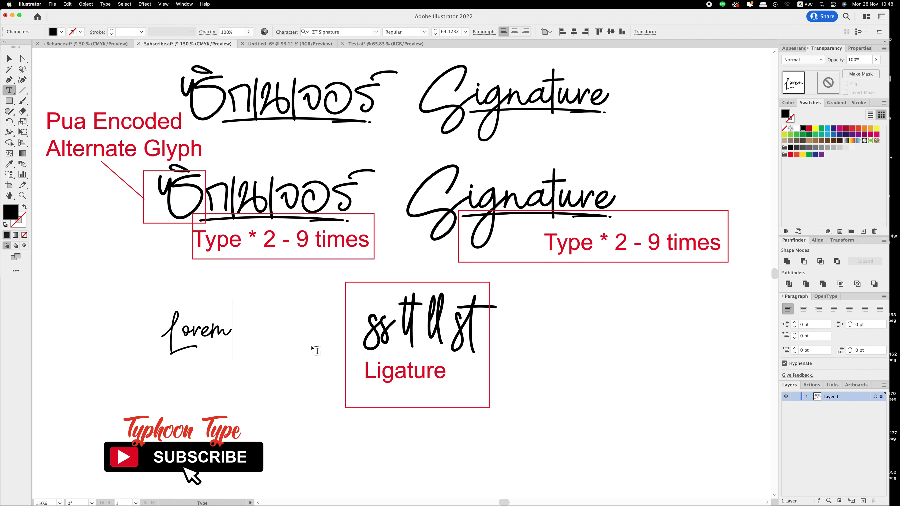
text(**)
text(**)
key(Escape)
click(312, 354)
mouse_move(218, 336)
mouse_down()
mouse_move(668, 321)
mouse_move(600, 304)
mouse_up()
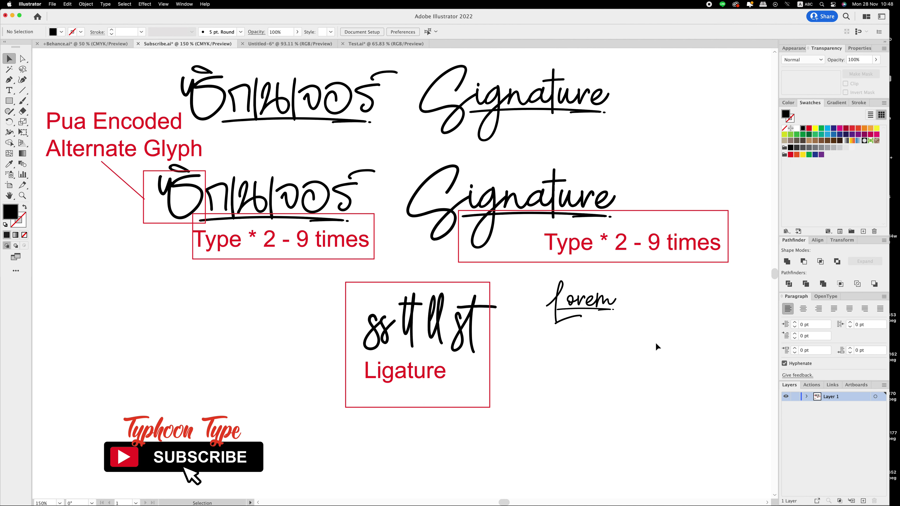